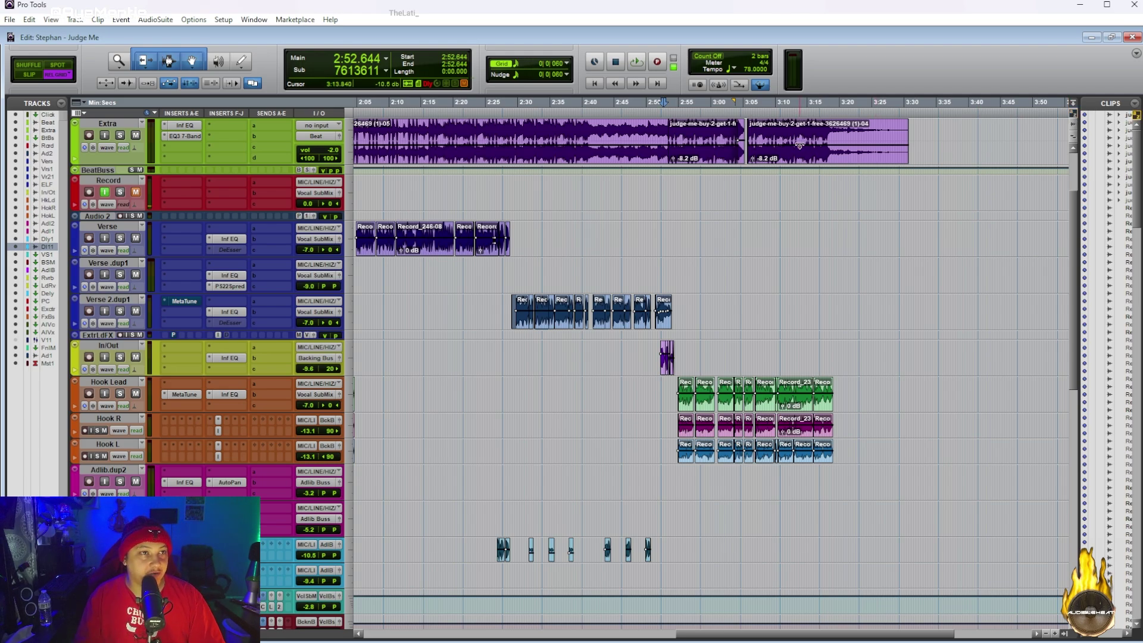
left_click(801, 146)
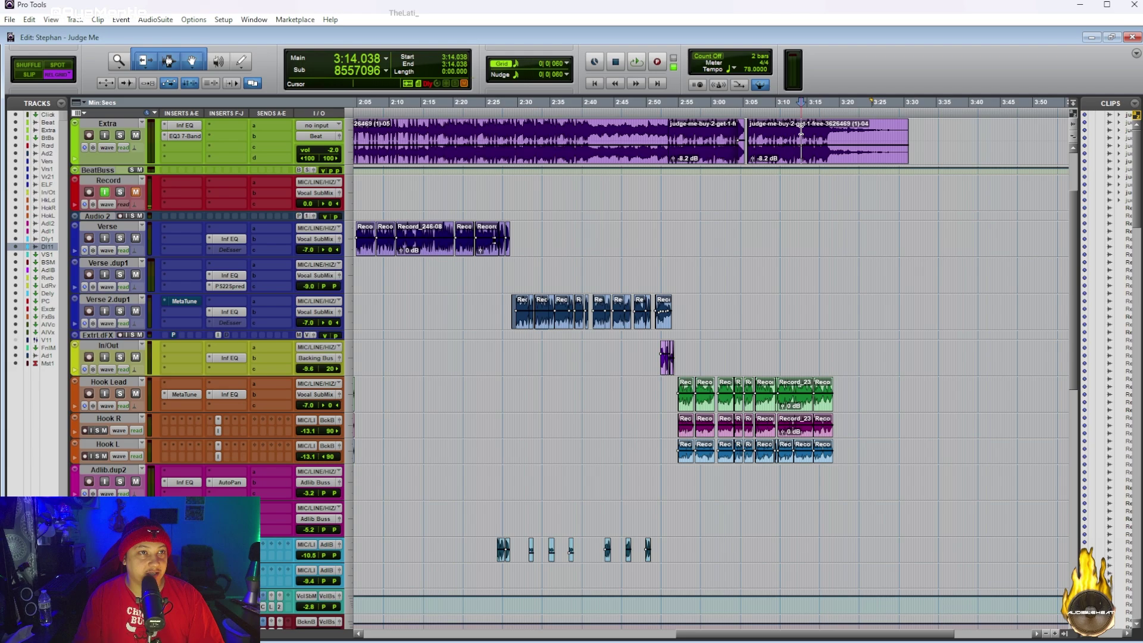
left_click(1073, 113)
key("e")
key("e")
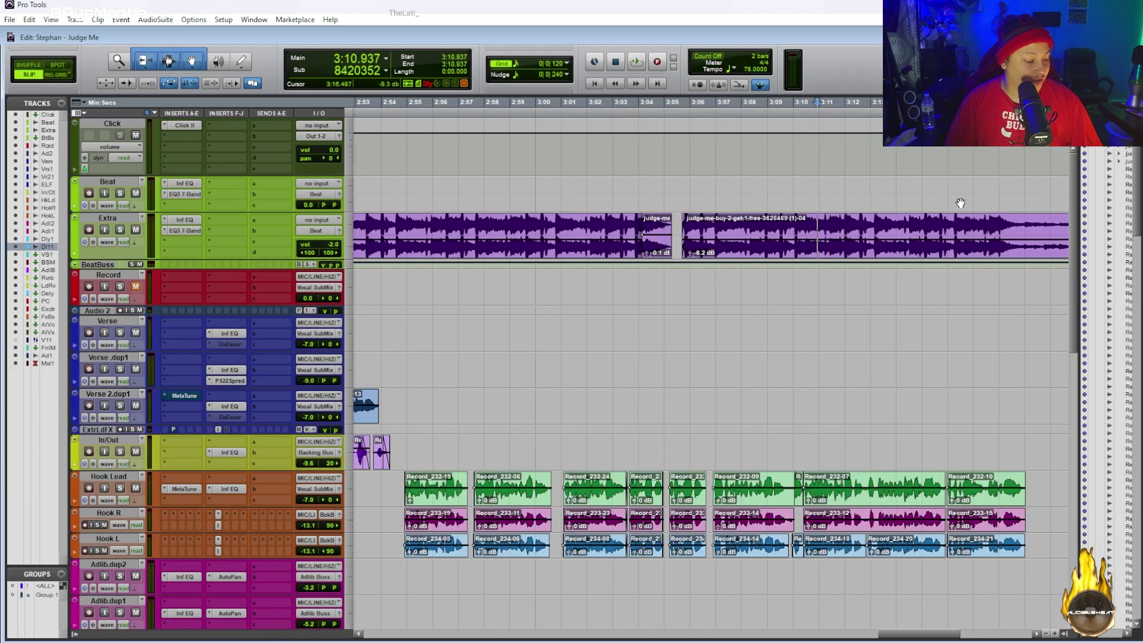
- Trim the start of the first verse clip, Record_236-05, to 0:51.989 and undo that trim
scroll(719, 305, "left", 20)
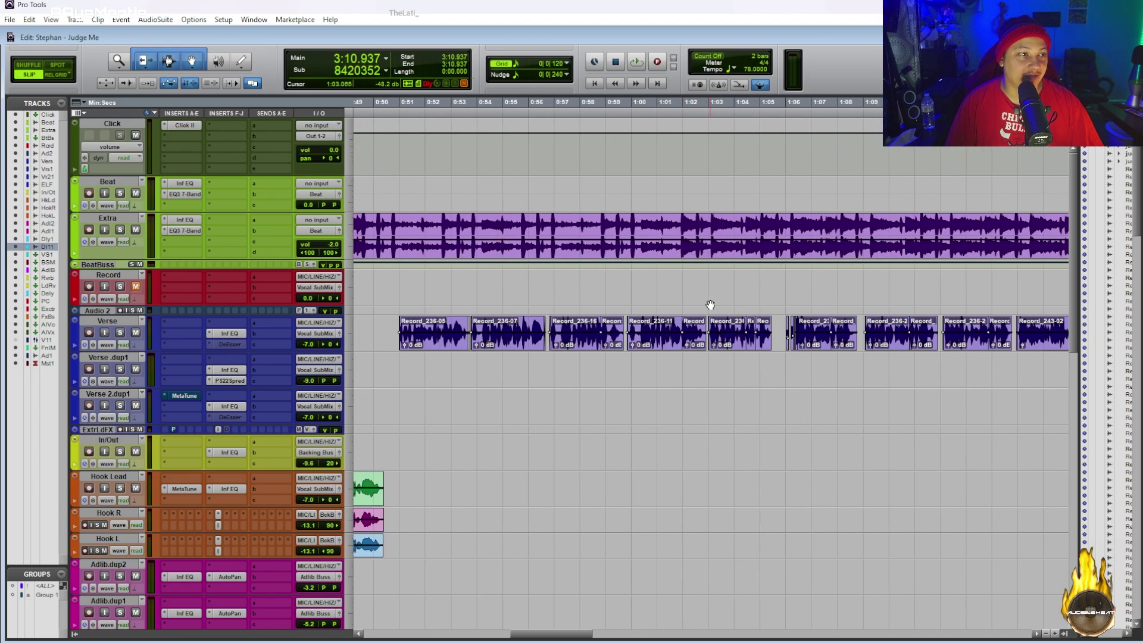
left_click(428, 325)
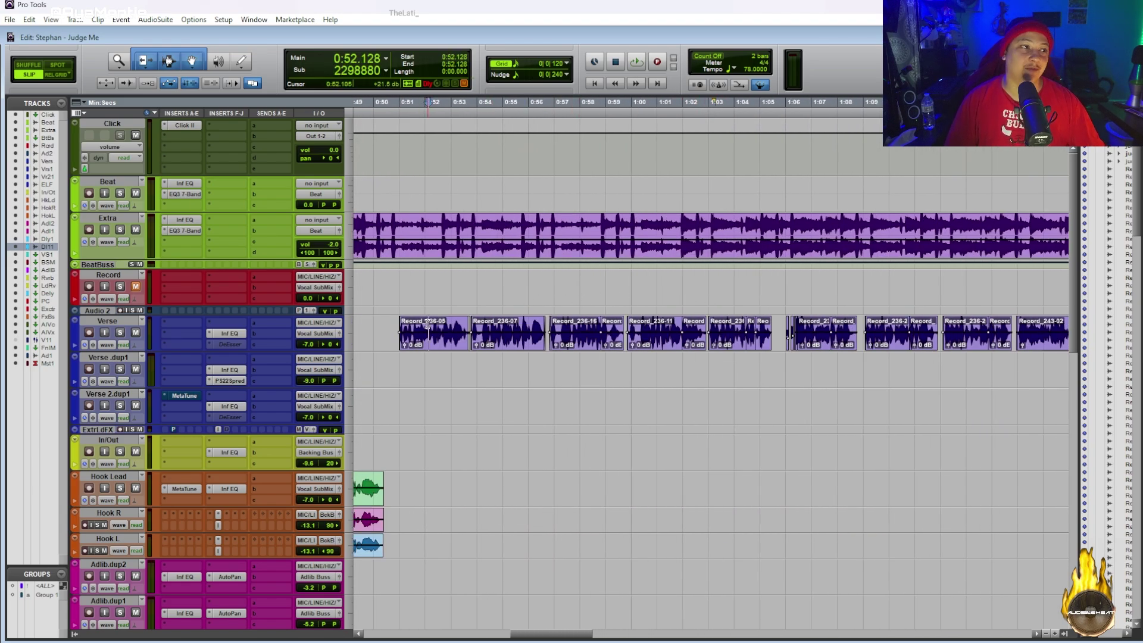
left_click(425, 325)
key("a")
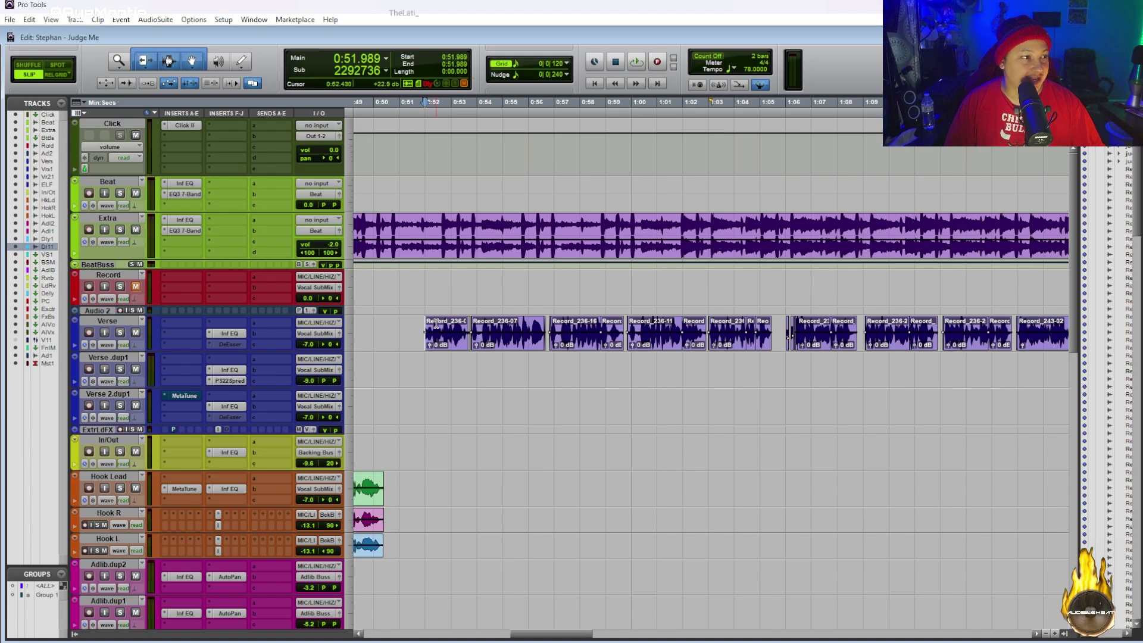
key("ctrl+z")
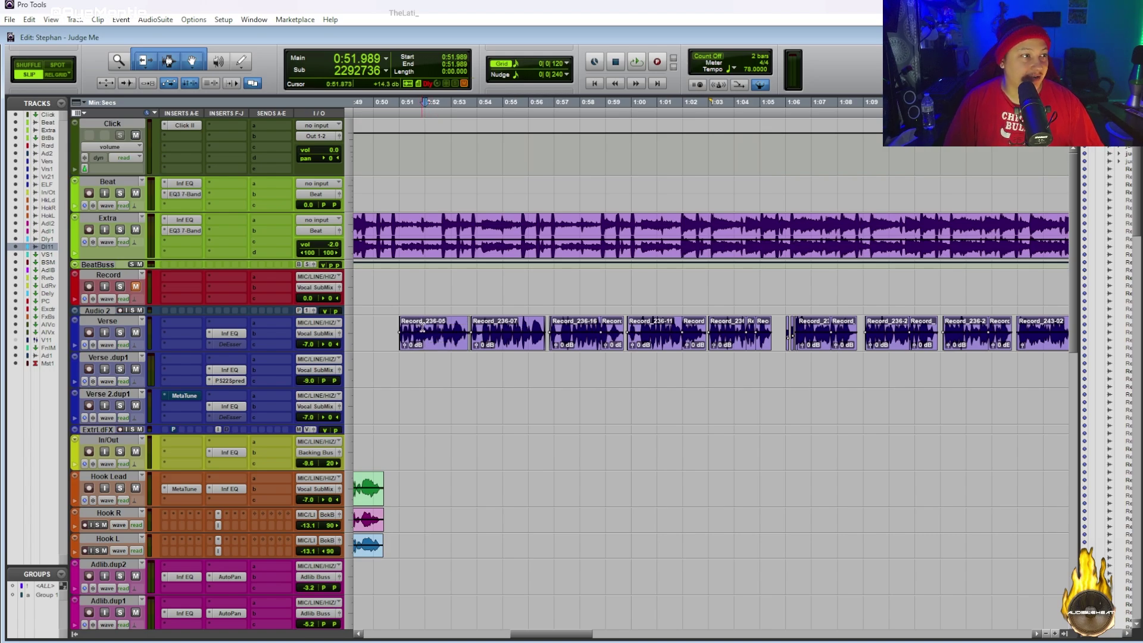
- Extend the start of Record_236-05 on the Verse track back to about 0:42.18
left_click(424, 327)
scroll(422, 336, "left", 3)
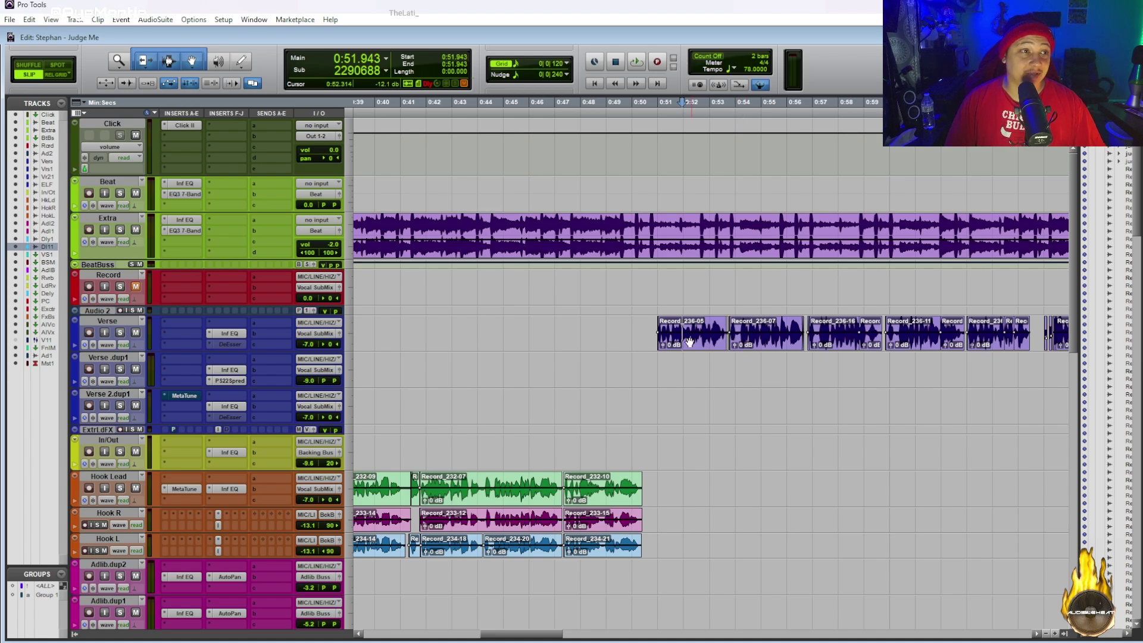
left_click_drag(661, 341, 411, 336)
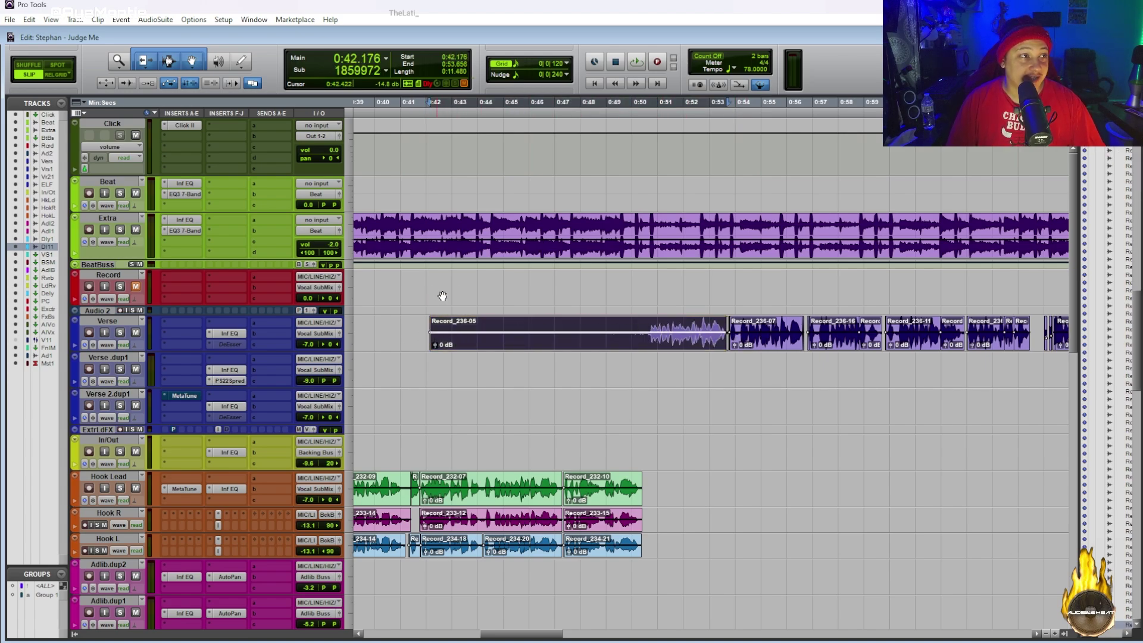
- Trim the silence off the start of Record_236-05 so the clip begins at 0:50.610, just before the first word
left_click(648, 322)
key("t")
key("t")
key("t")
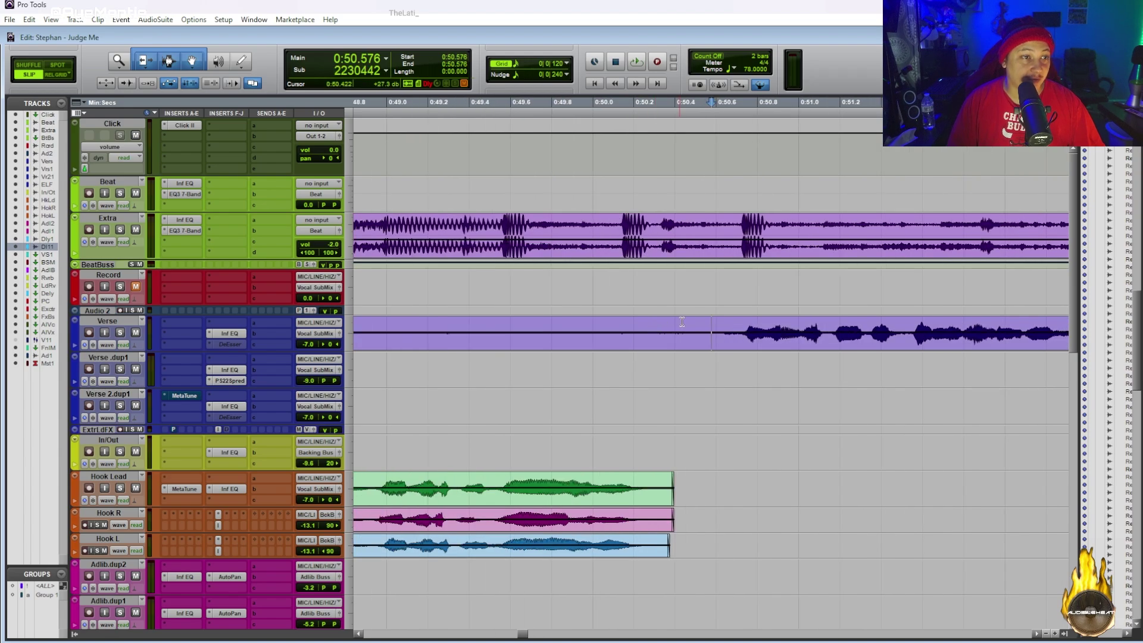
left_click(720, 327)
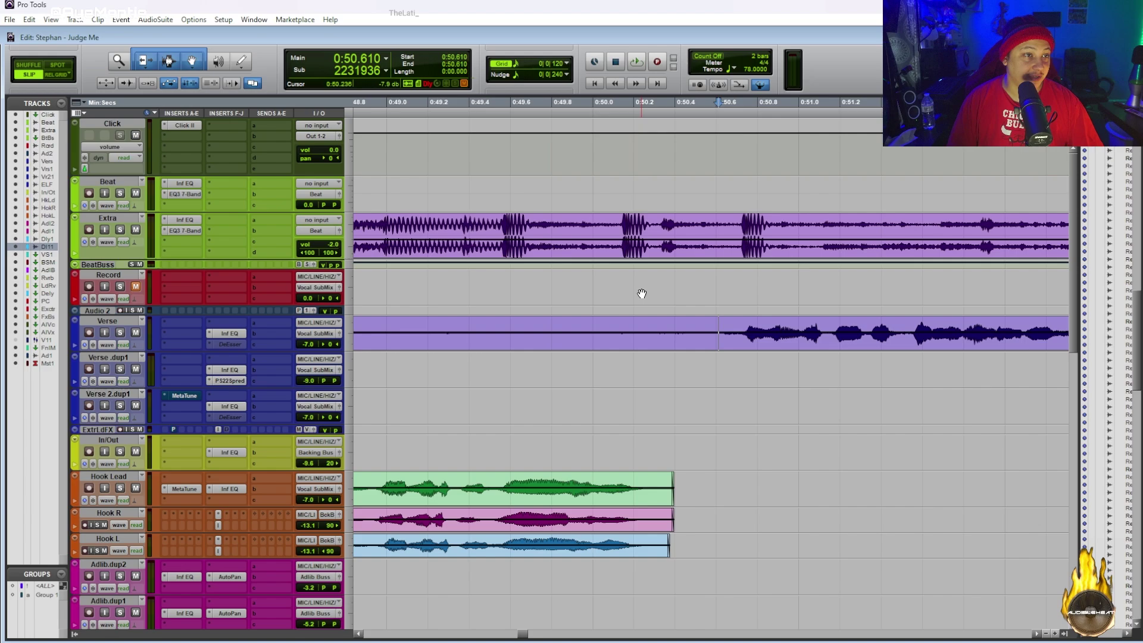
key("a")
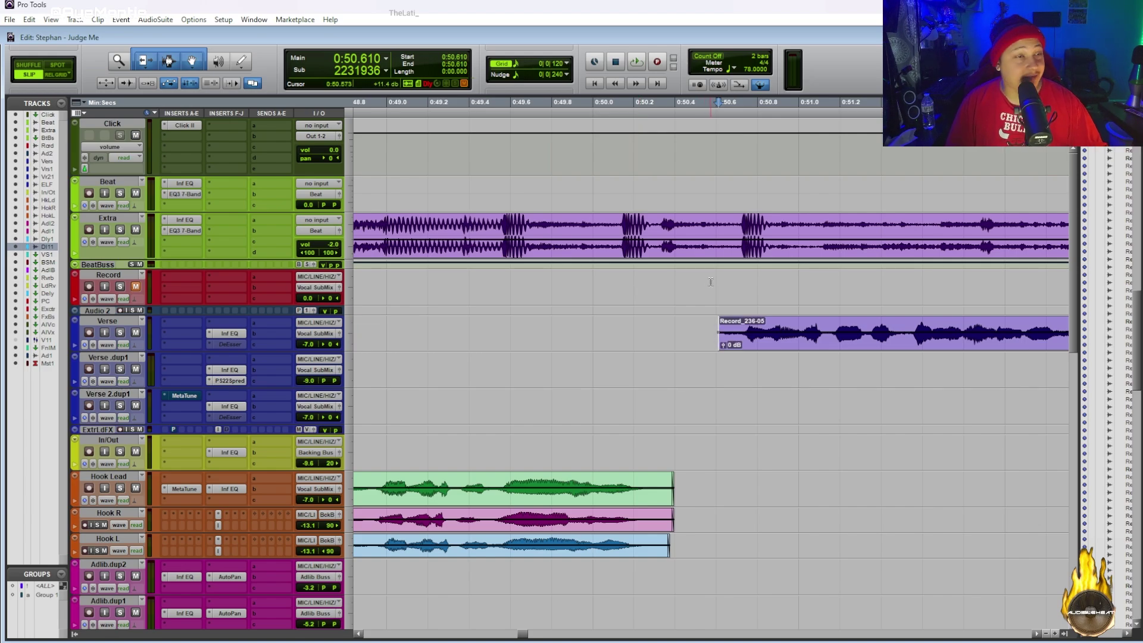
key("r")
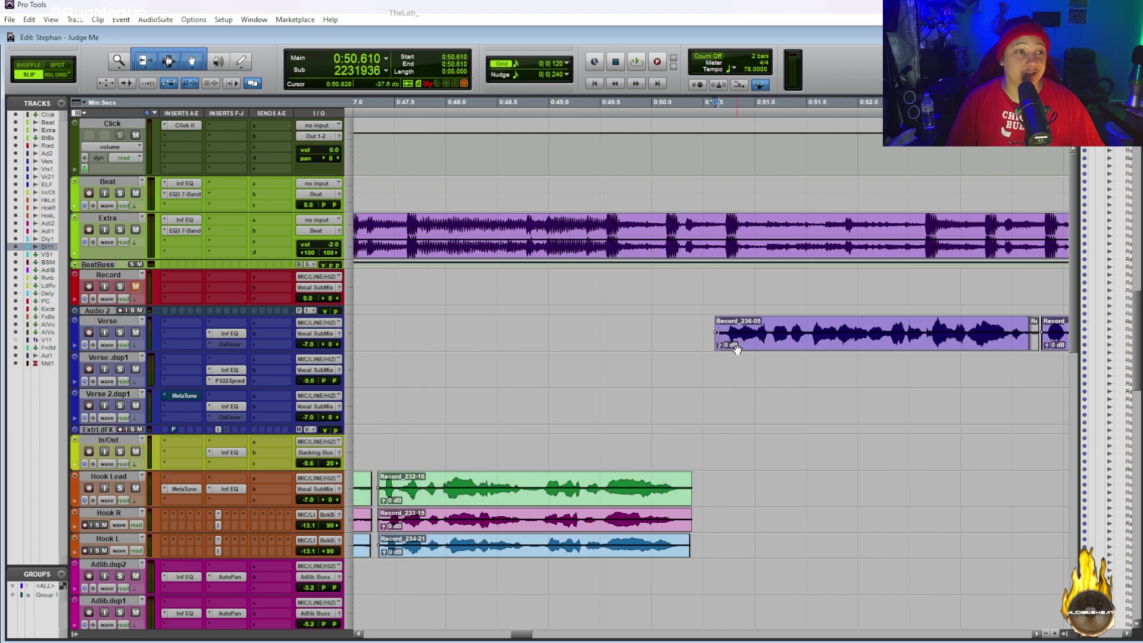
key("ctrl+z")
key("a")
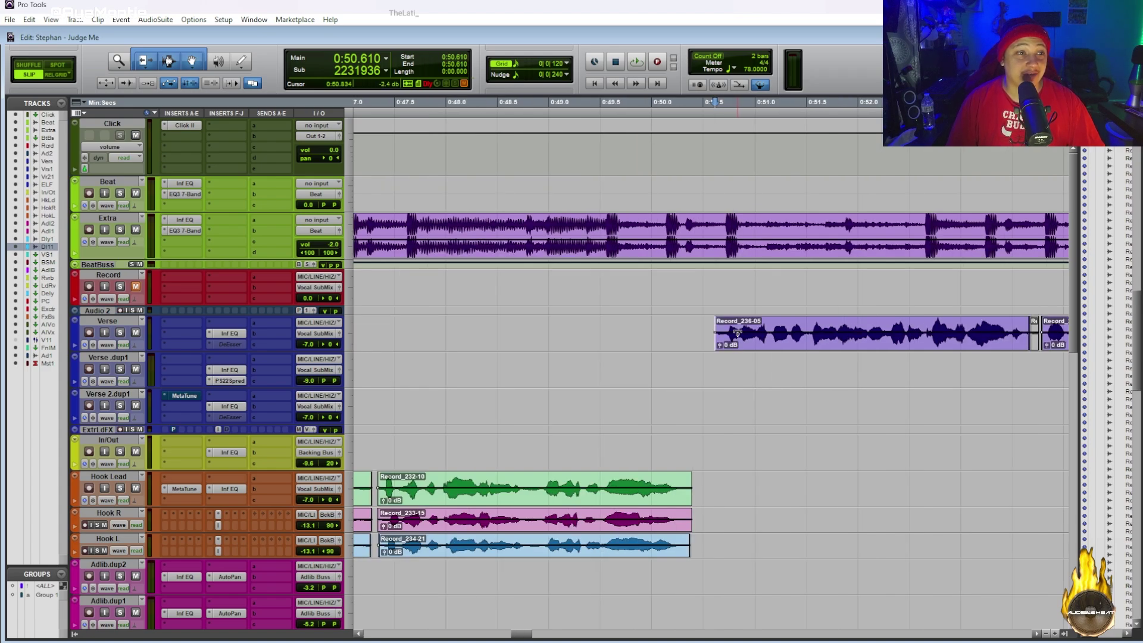
- Move Record_236-05 down to the Verse .dup1 track and extend its end to about 0:55.34
scroll(733, 337, "right", 3)
left_click_drag(772, 346, 945, 376)
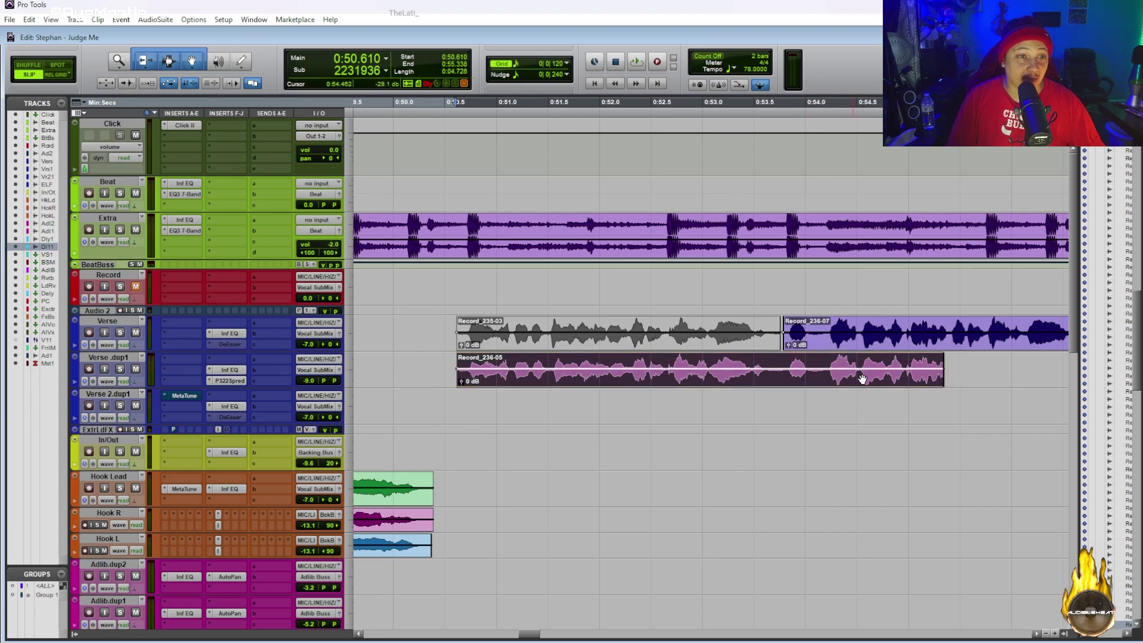
- Trim the end of Record_236-05 at about 0:53.66 and return the clip to the Verse track at its original time
left_click(772, 360)
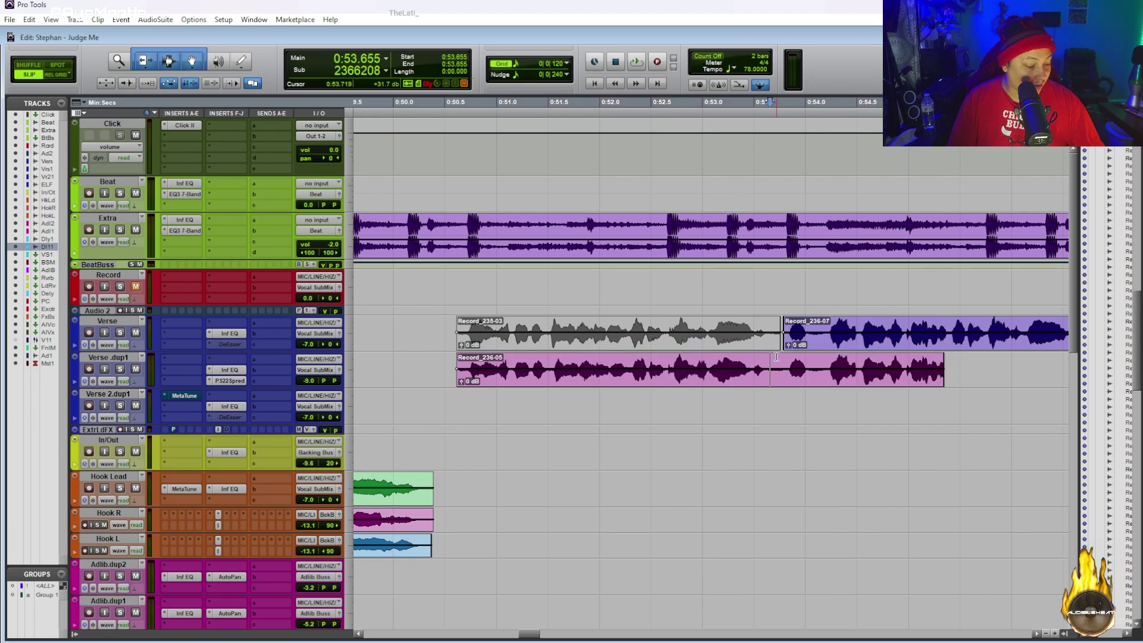
left_click(776, 355)
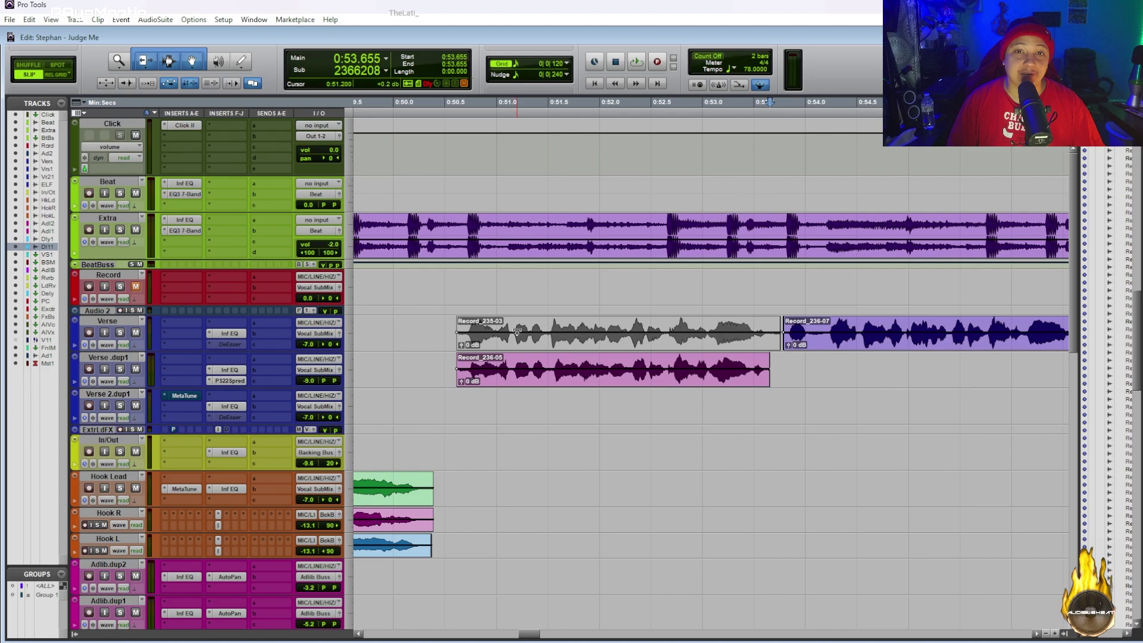
key("ctrl+z")
key("ctrl+shift+z")
left_click_drag(519, 356, 533, 346)
left_click(558, 303)
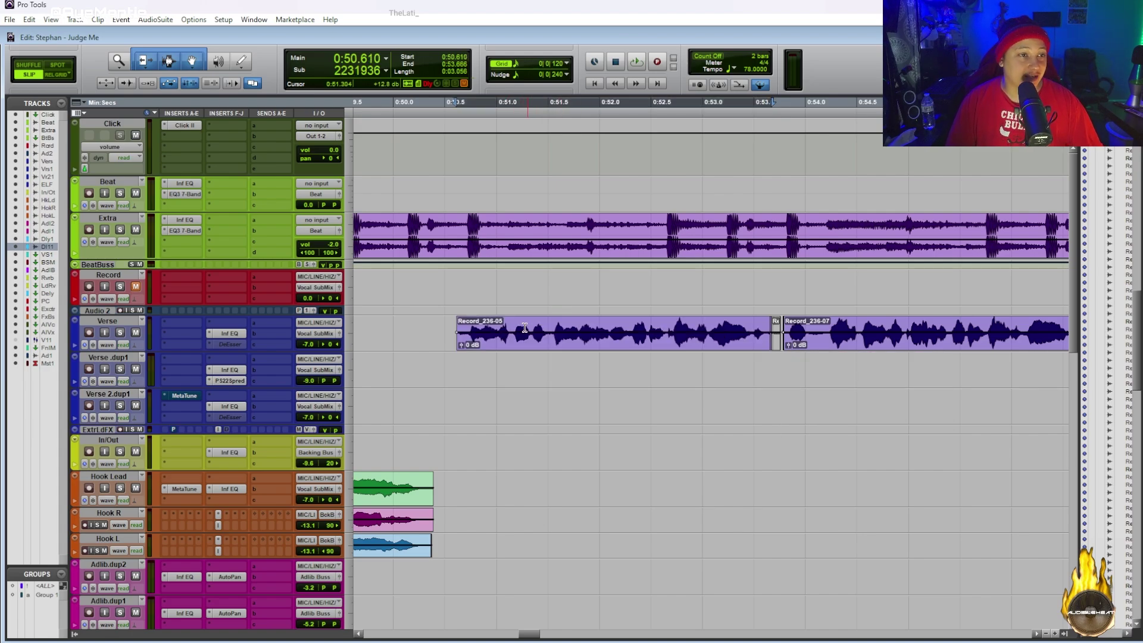
- Draw a fade-in about 0.11 seconds long at the start of Record_236-05 and remove it again
left_click(484, 320)
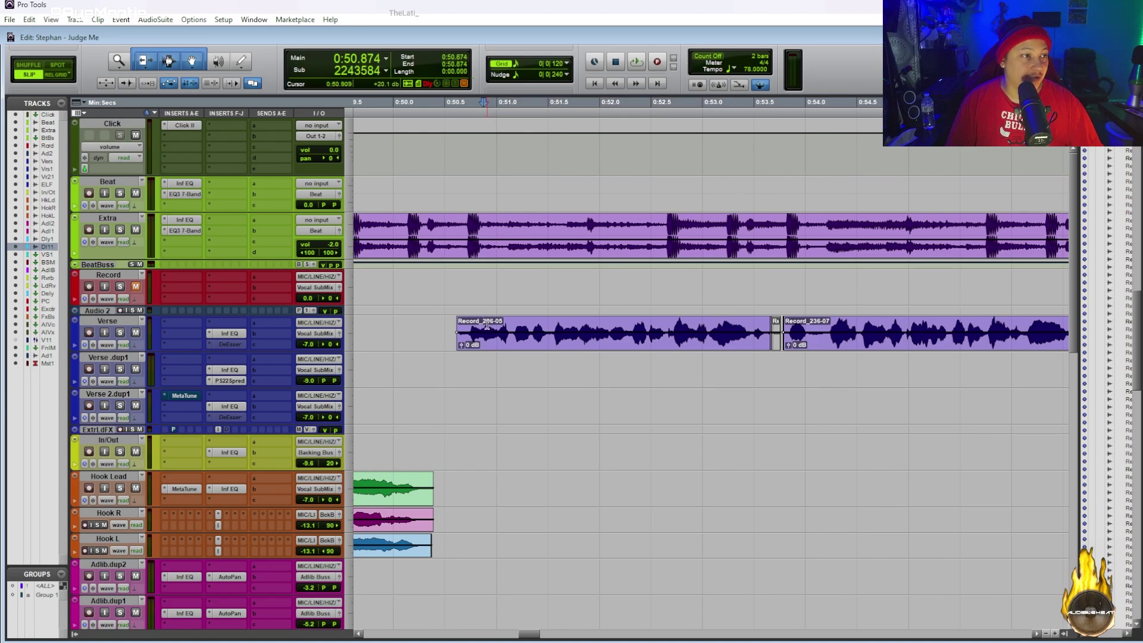
double_click(487, 324)
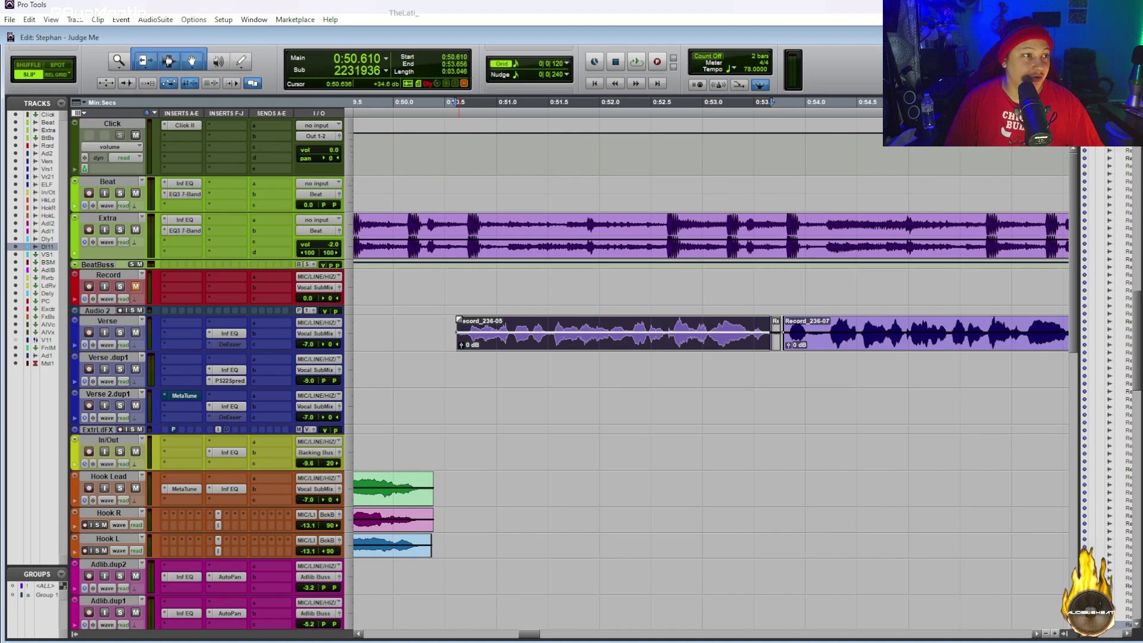
left_click(458, 328)
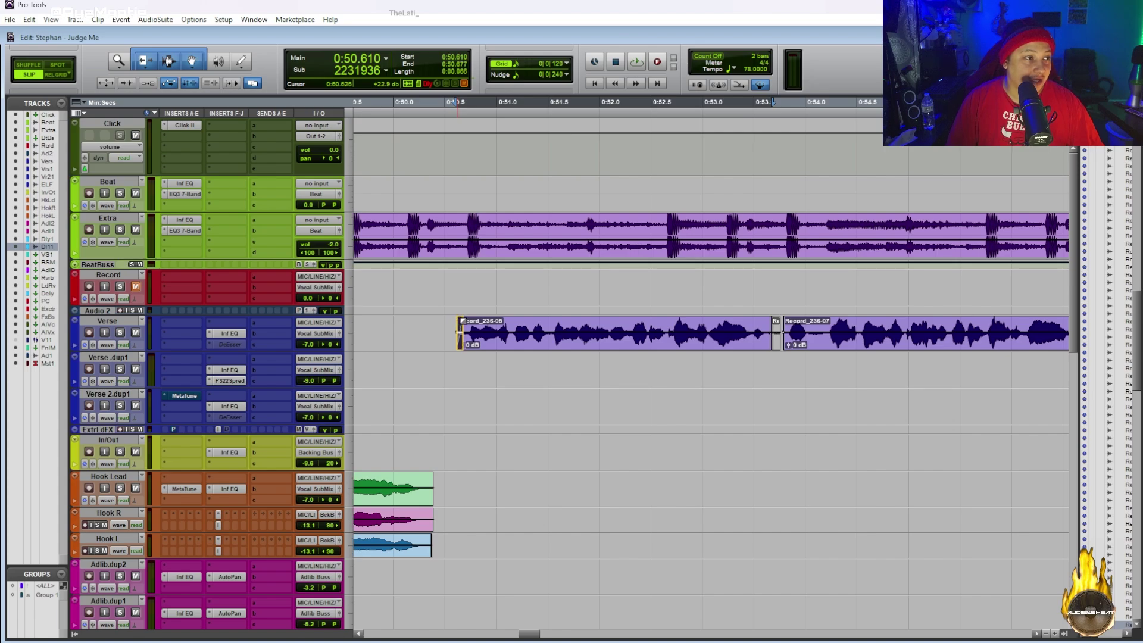
left_click_drag(468, 332, 470, 332)
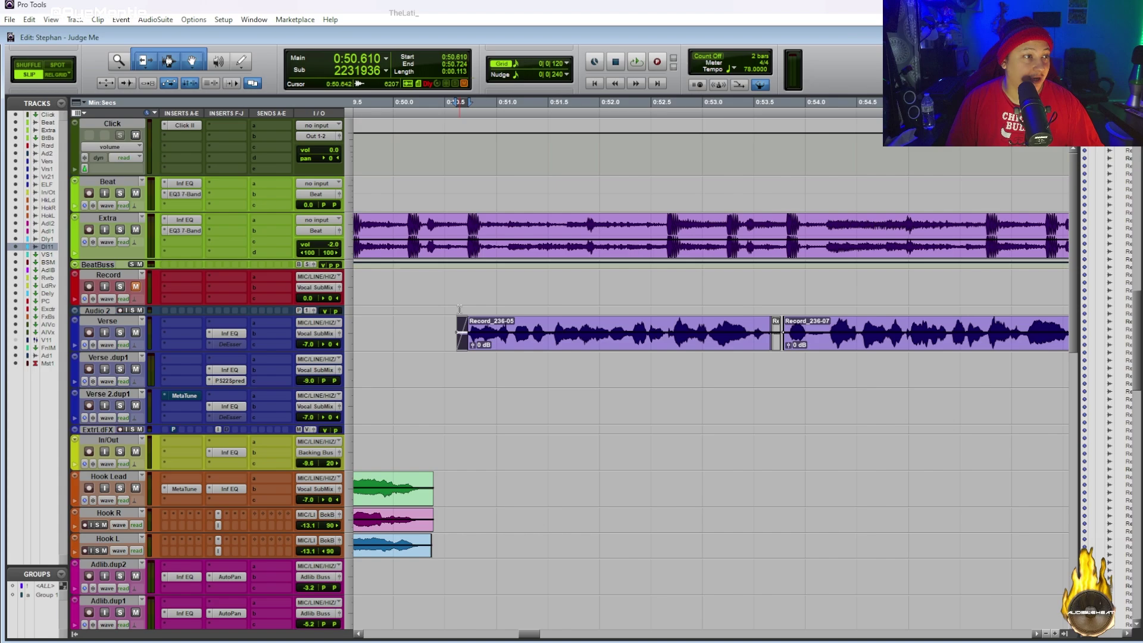
double_click(467, 334)
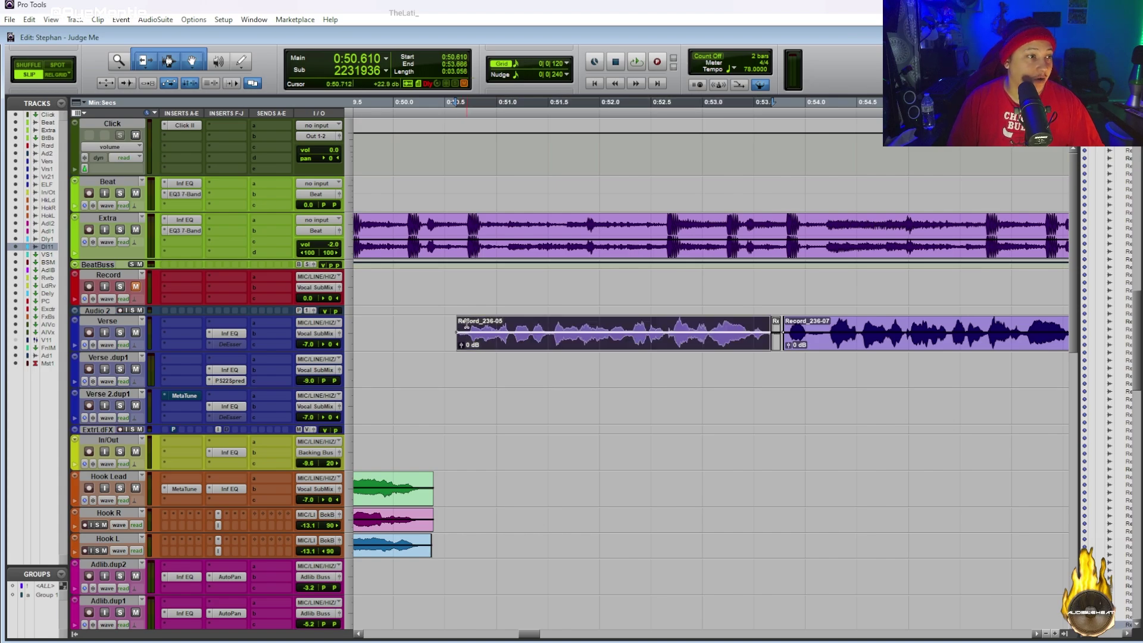
- Fade in Record_236-05 from the clip's start to 0:50.673
left_click(465, 323)
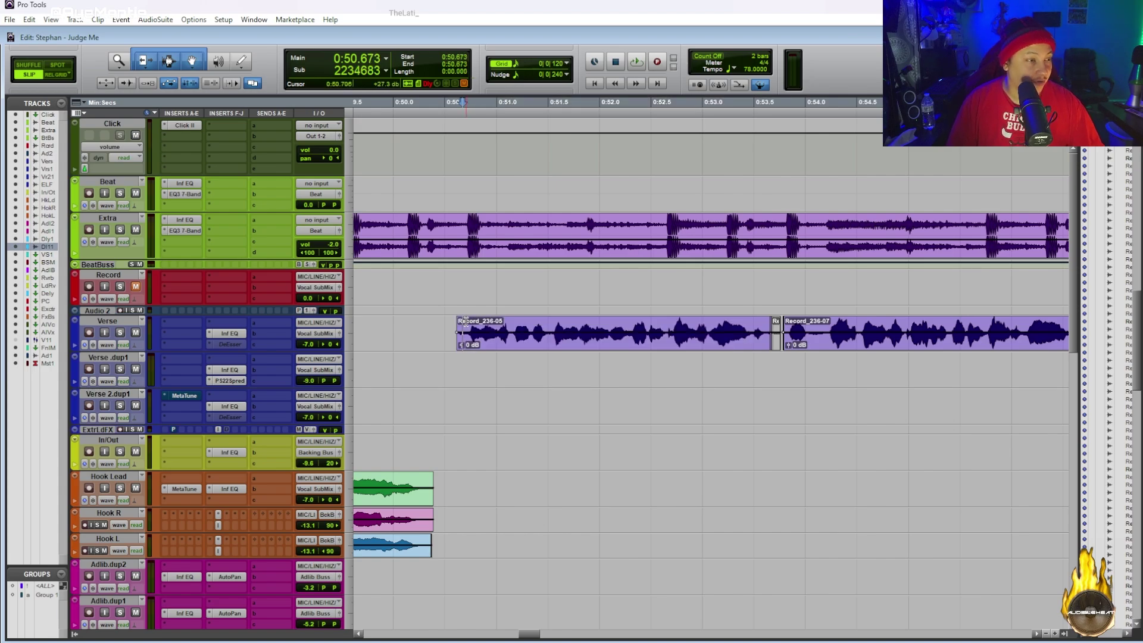
key("a")
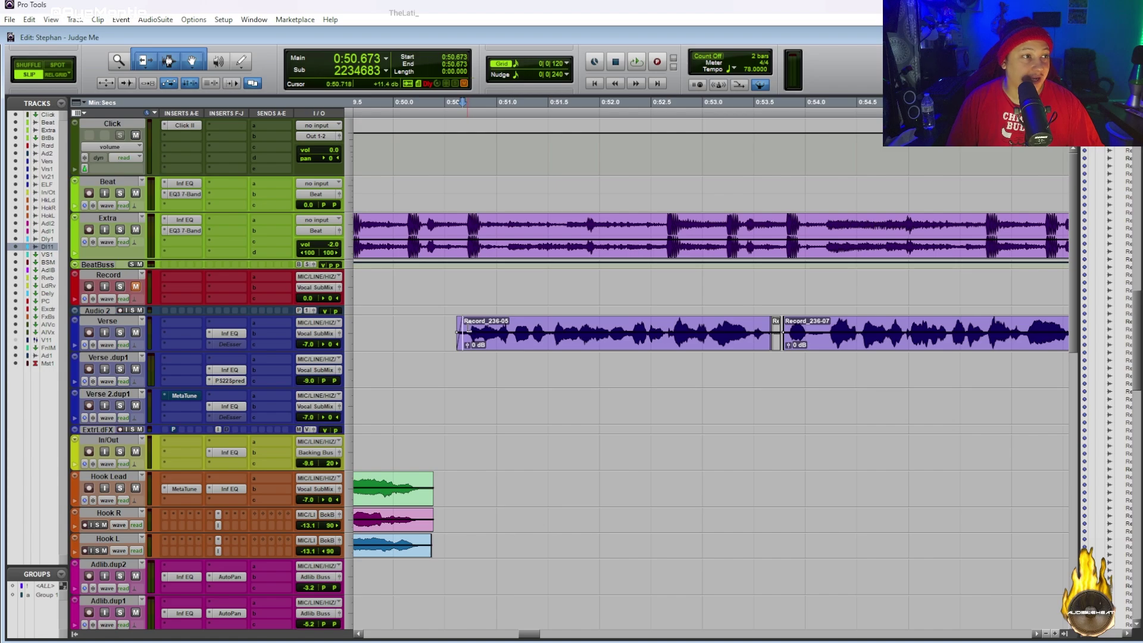
scroll(596, 330, "left", 3)
scroll(684, 330, "right", 3)
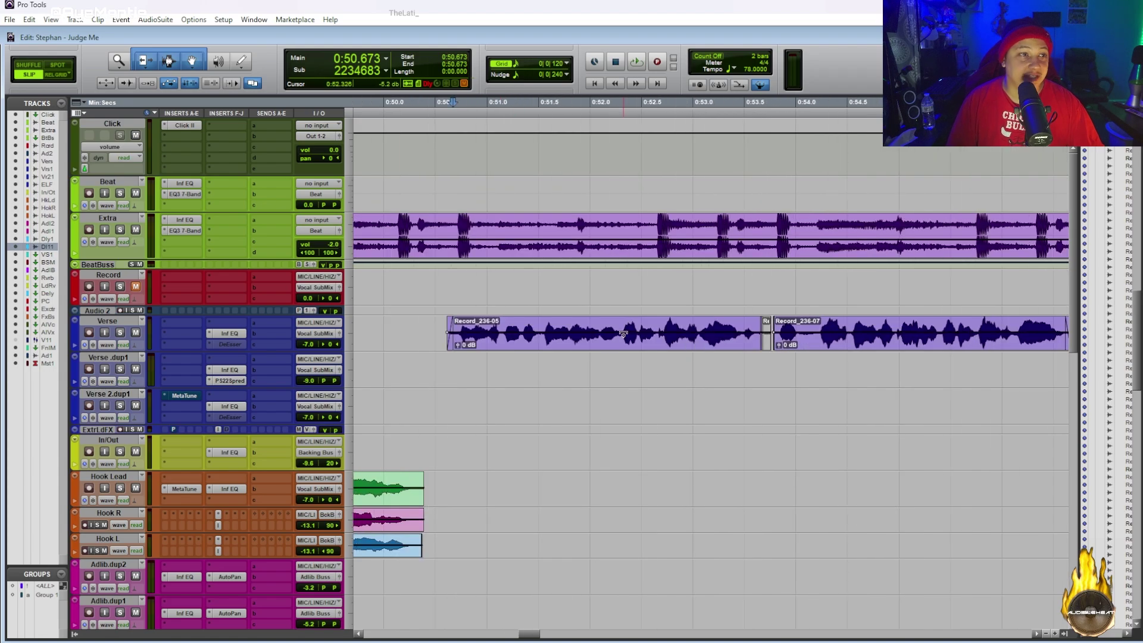
- Fade out Record_236-05 from 0:53.602 to the end of the clip
left_click(756, 320, "shift")
scroll(752, 323, "up", 3)
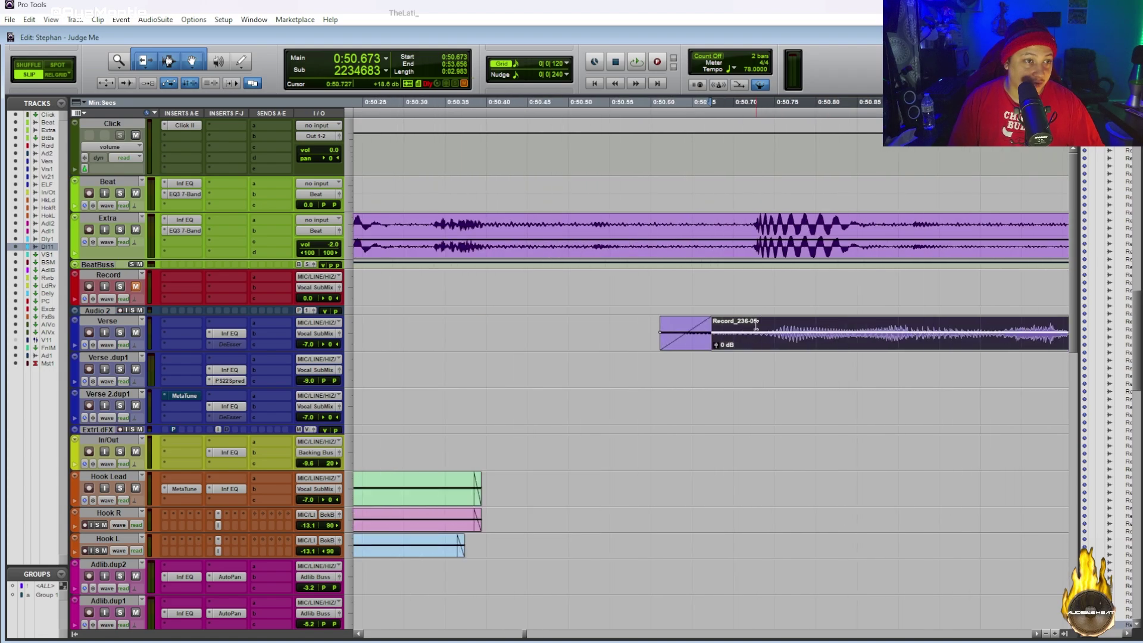
left_click(633, 311)
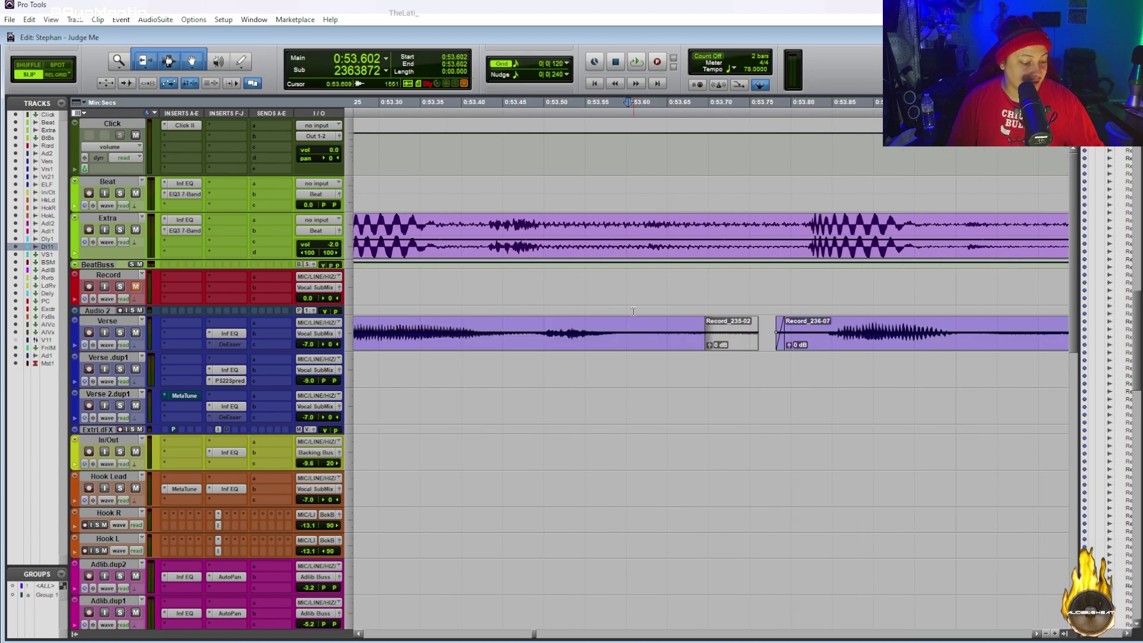
left_click_drag(633, 310, 632, 314)
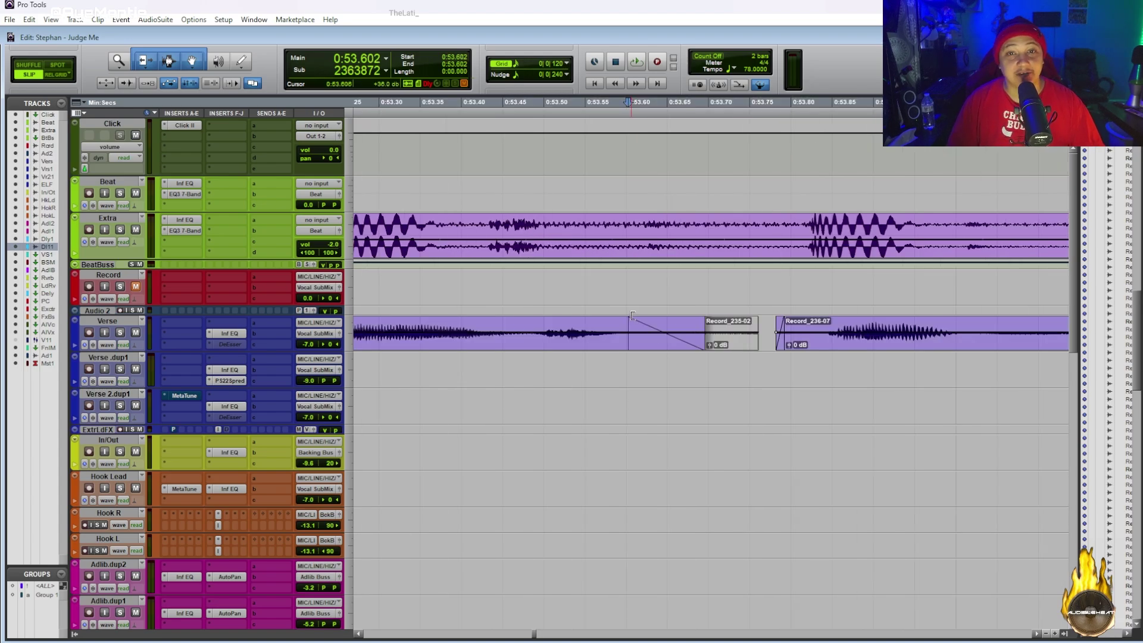
scroll(629, 316, "down", 3)
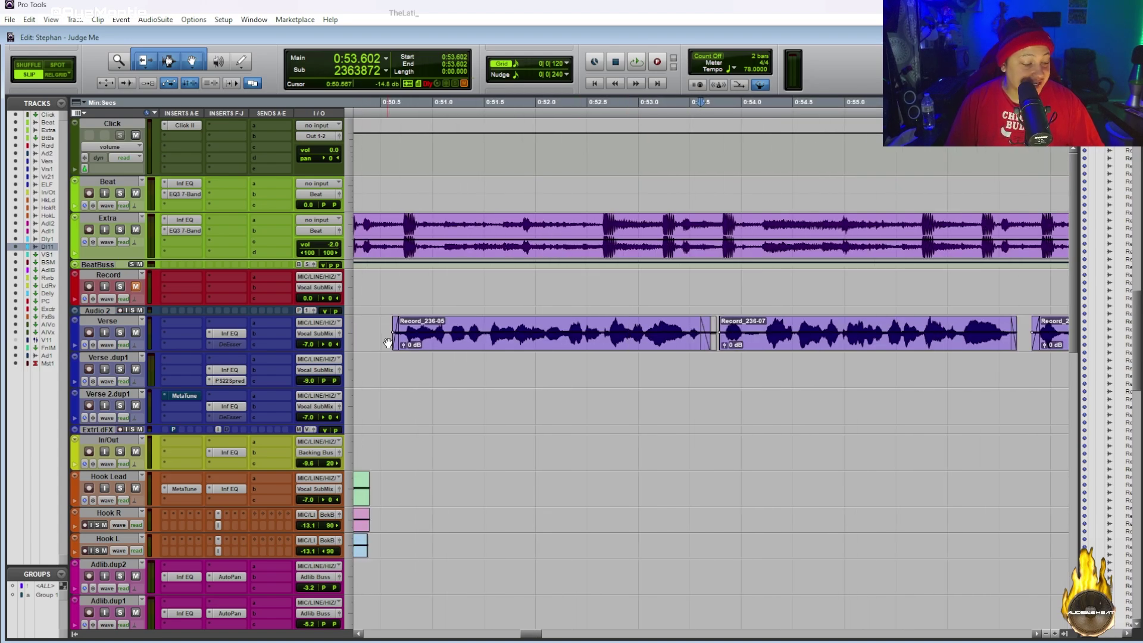
- Delete the faded tails of the second hook's last clips on Hook Lead, Hook R and Hook L, ending them at about 2:04.67
left_click(532, 345)
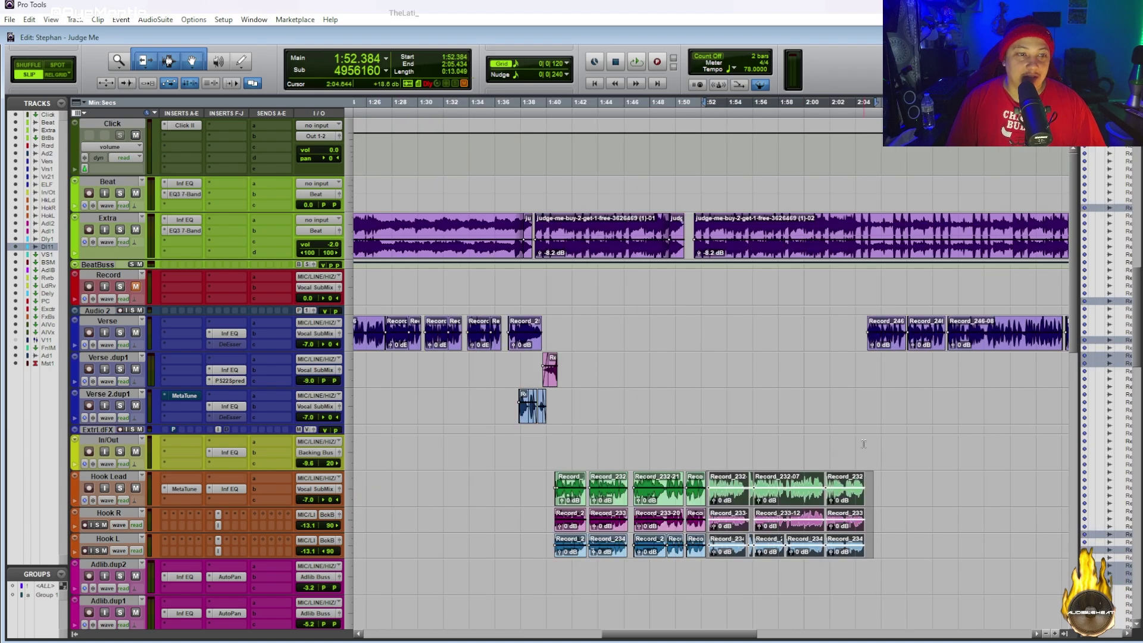
scroll(814, 456, "up", 1)
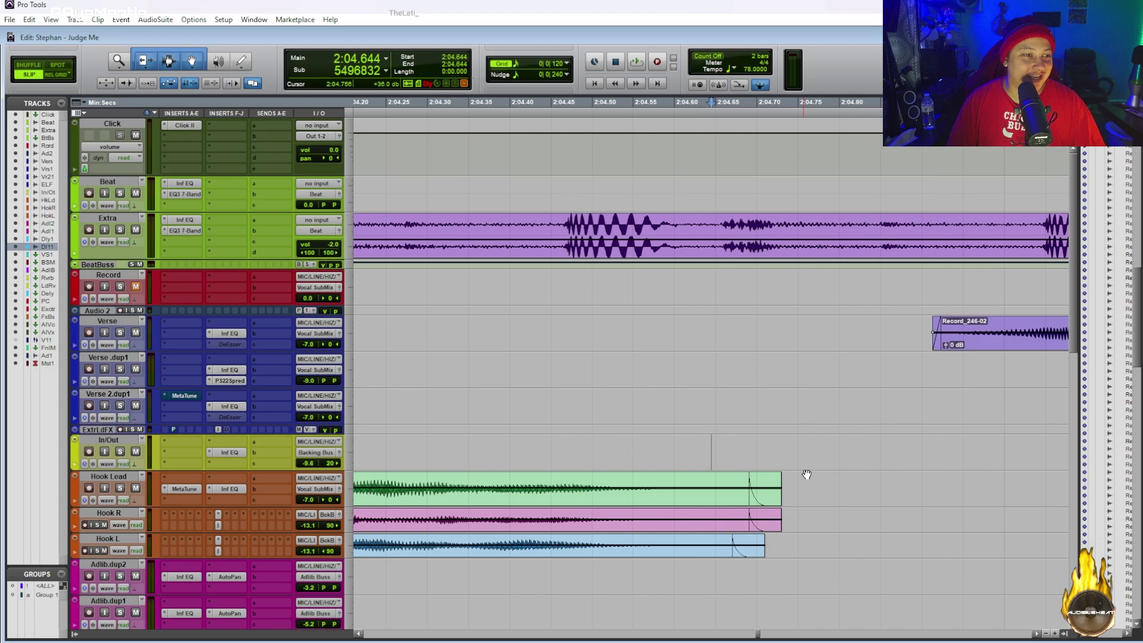
left_click_drag(808, 476, 700, 557)
left_click_drag(803, 485, 694, 536)
key("Delete")
- Select the second hook's last clips on Hook Lead, Hook R and Hook L and fade out their ends
left_click(685, 497)
left_click(681, 530, "shift")
left_click(679, 553, "shift")
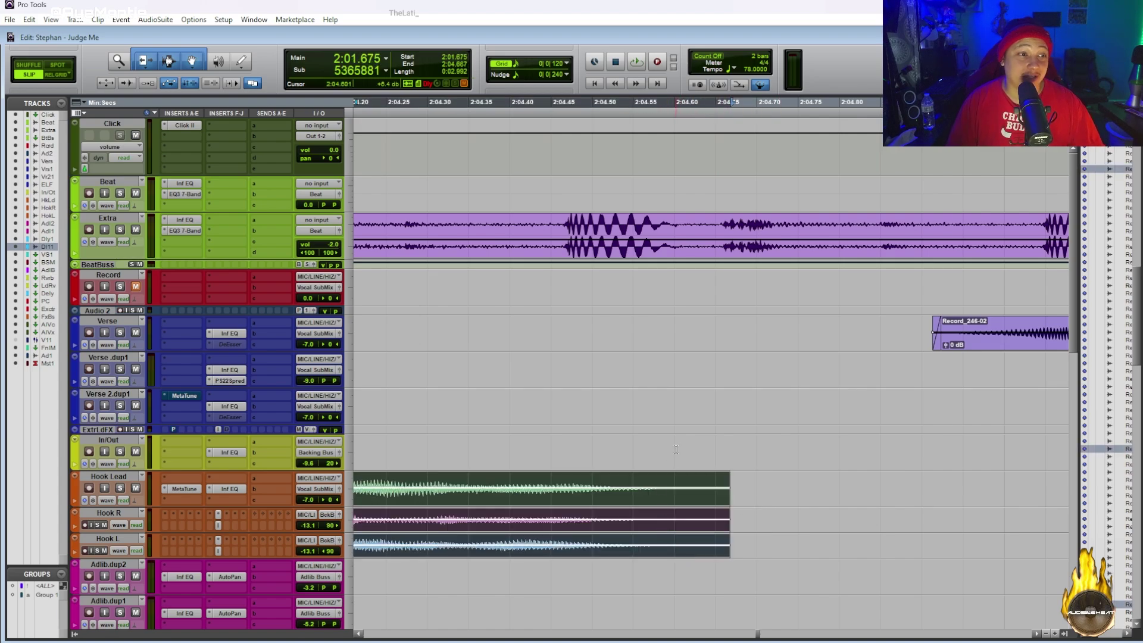
key("g")
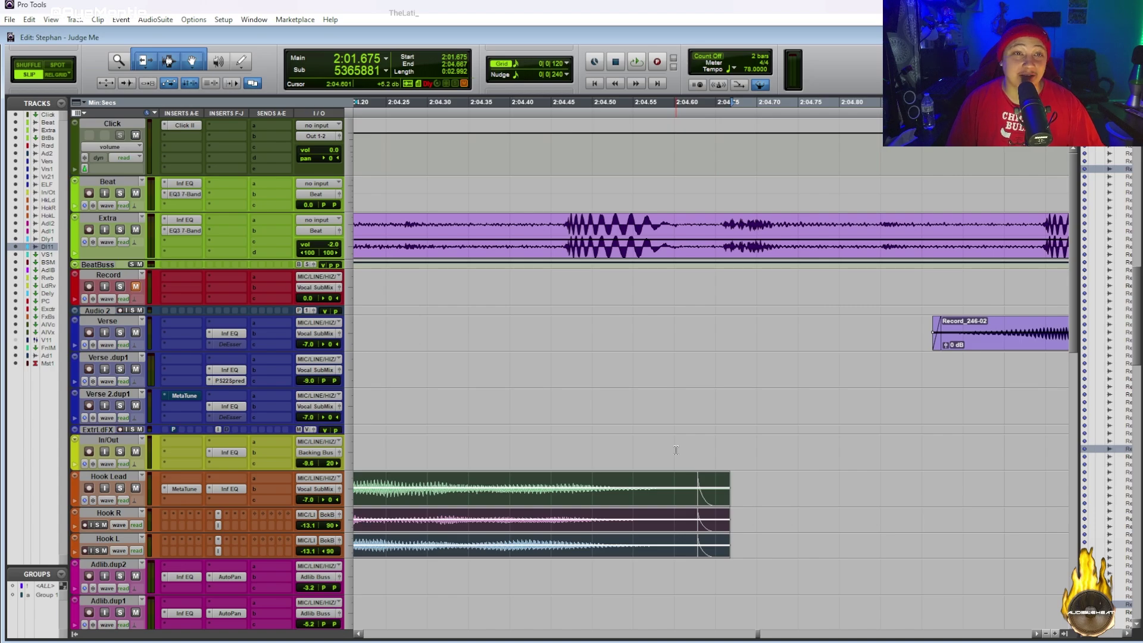
- Batch-fade all clips on Hook Lead, Hook R and Hook L from 0:11.145 to 3:49.598 with 40 ms fade-ins and fade-outs and 10 ms crossfades
key("r")
key("r")
key("r")
key("r")
left_click_drag(724, 488, 373, 545)
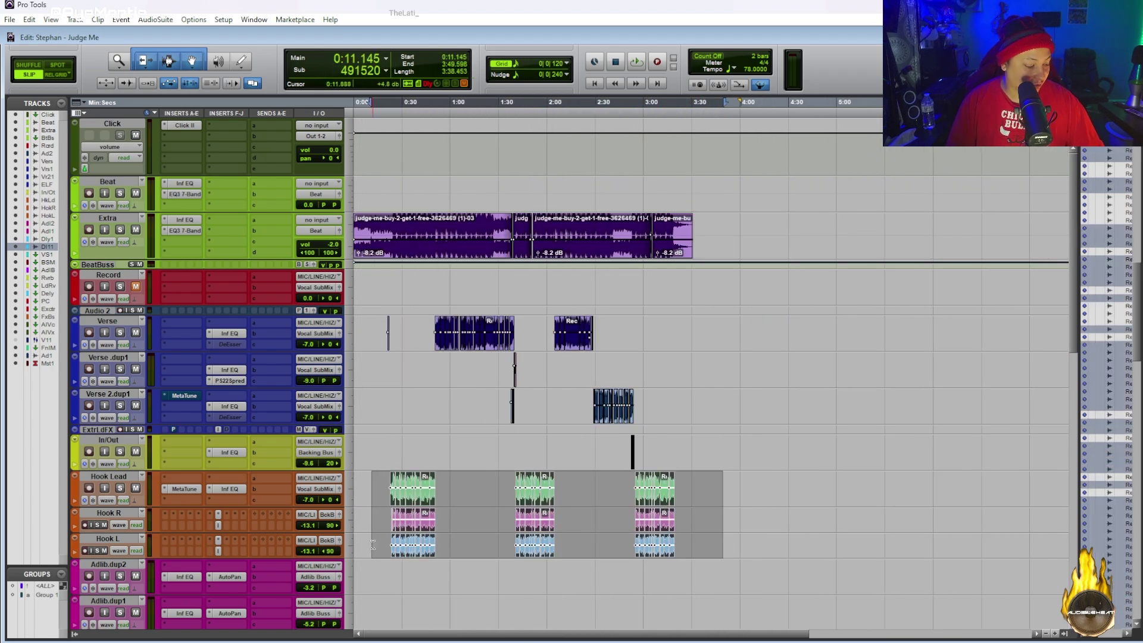
key("ctrl+f")
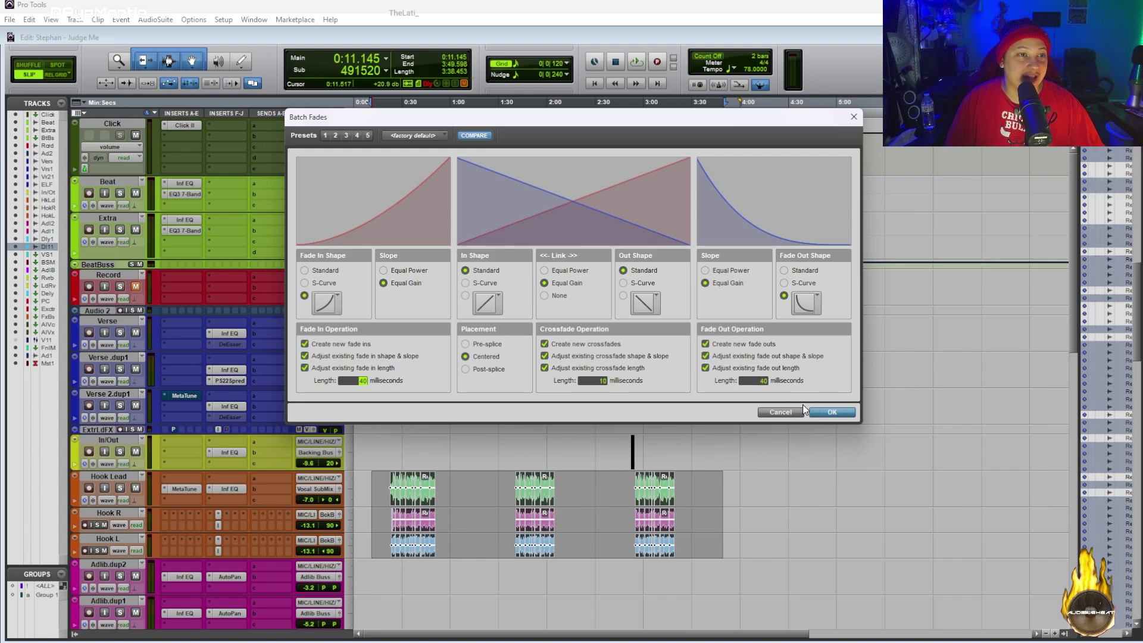
left_click(826, 411)
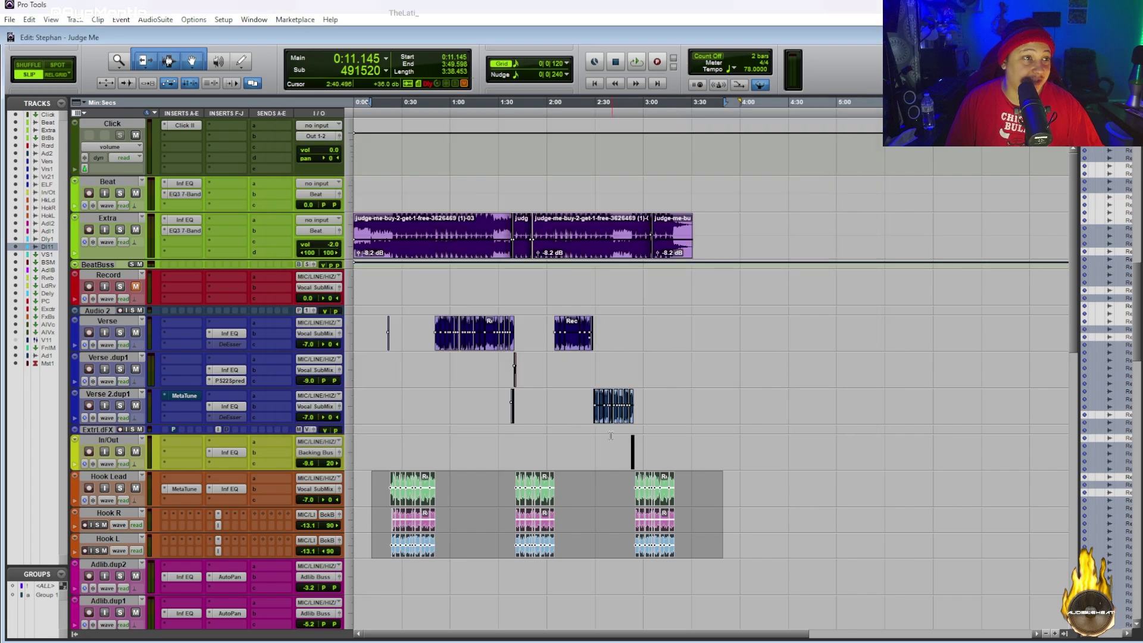
- Select the Verse 2.dup1 clips from 2:23.777 to 3:00.372 and apply fades to all of them at once
key("r")
key("r")
key("r")
key("t")
key("t")
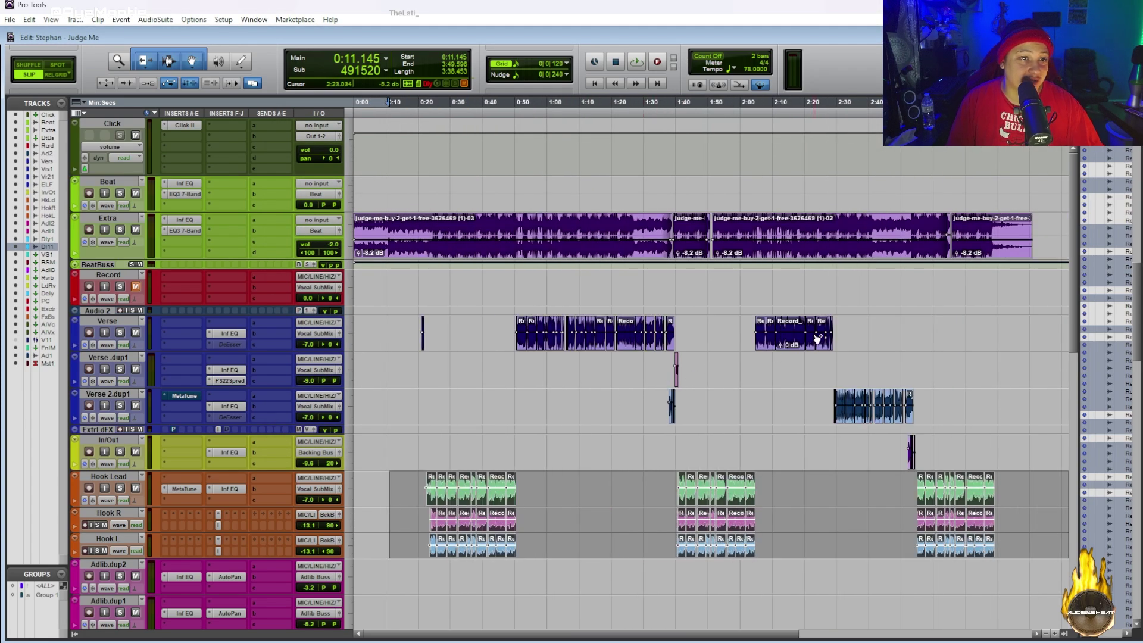
left_click_drag(818, 404, 936, 405)
key("r")
key("r")
key("r")
key("r")
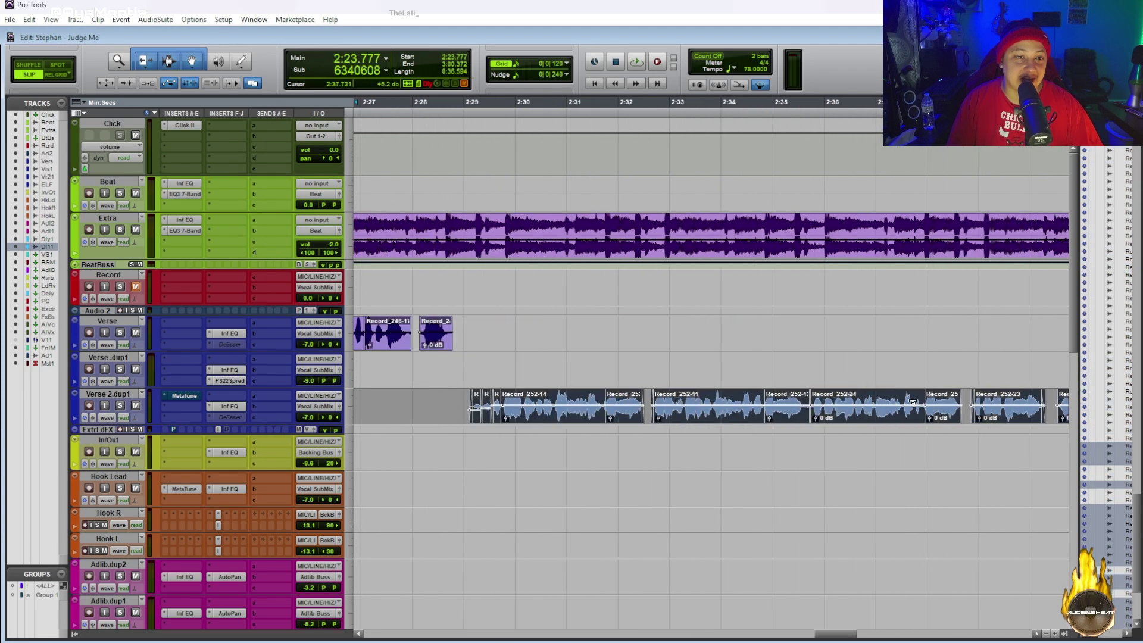
scroll(912, 403, "right", 5)
key("f")
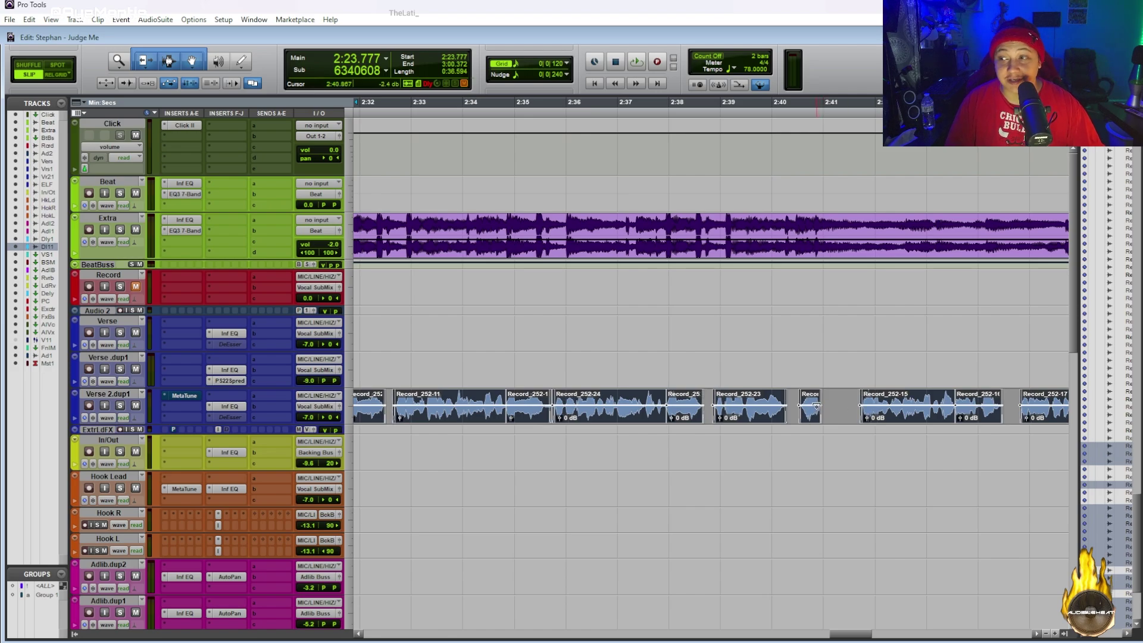
- Place the cursor at 2:27.678 on the Record track and record-enable that track
key("t")
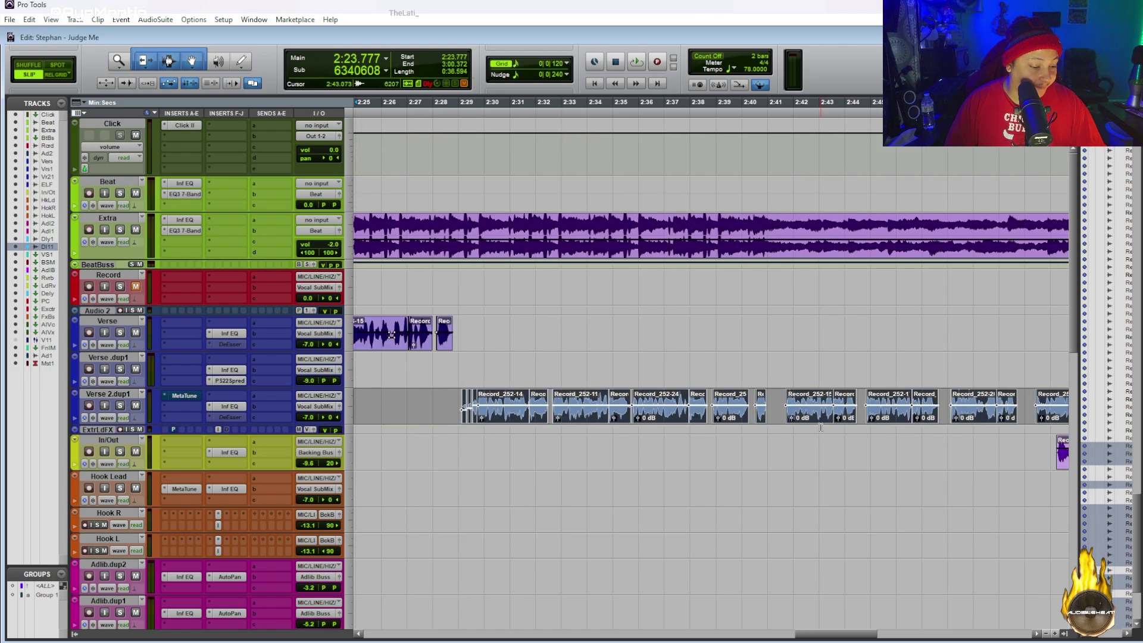
key("r")
key("r")
key("r")
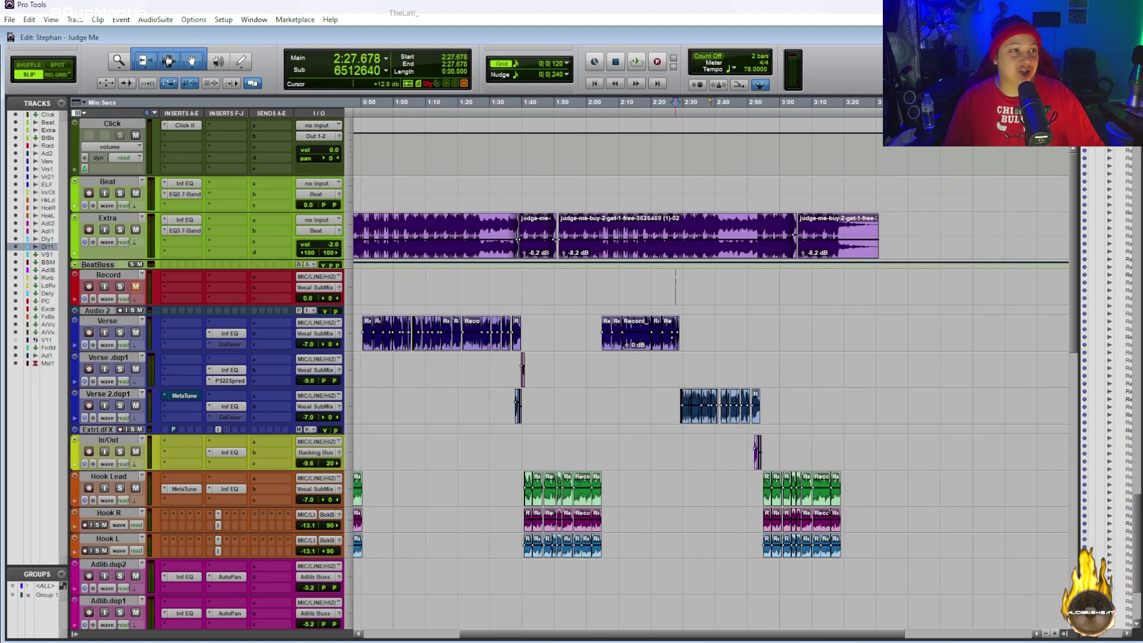
left_click(676, 284)
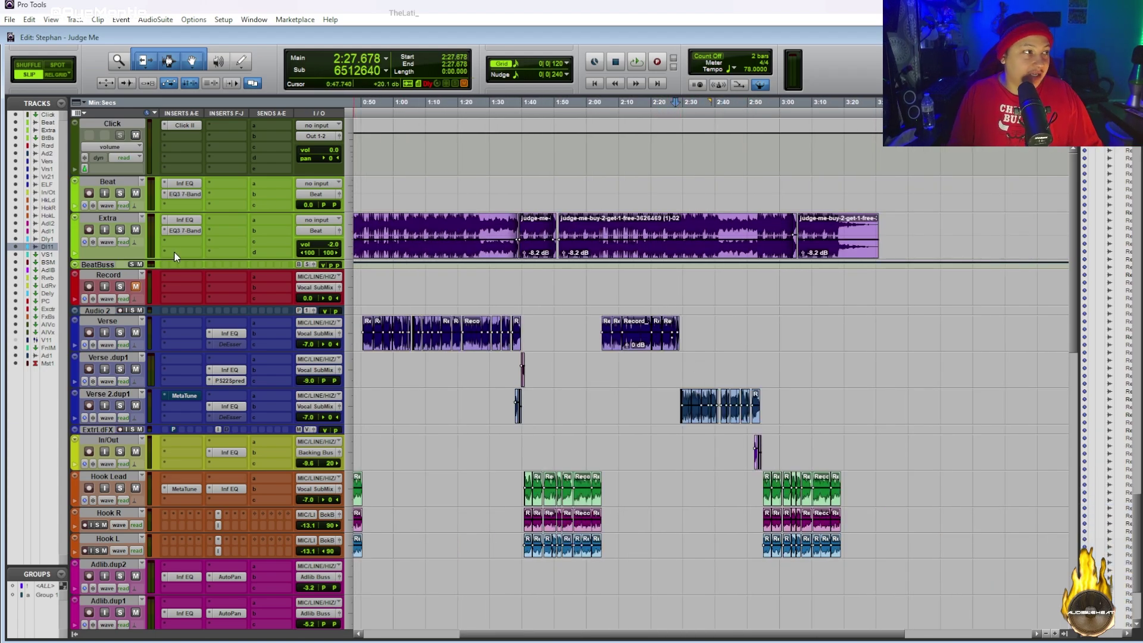
left_click(89, 286)
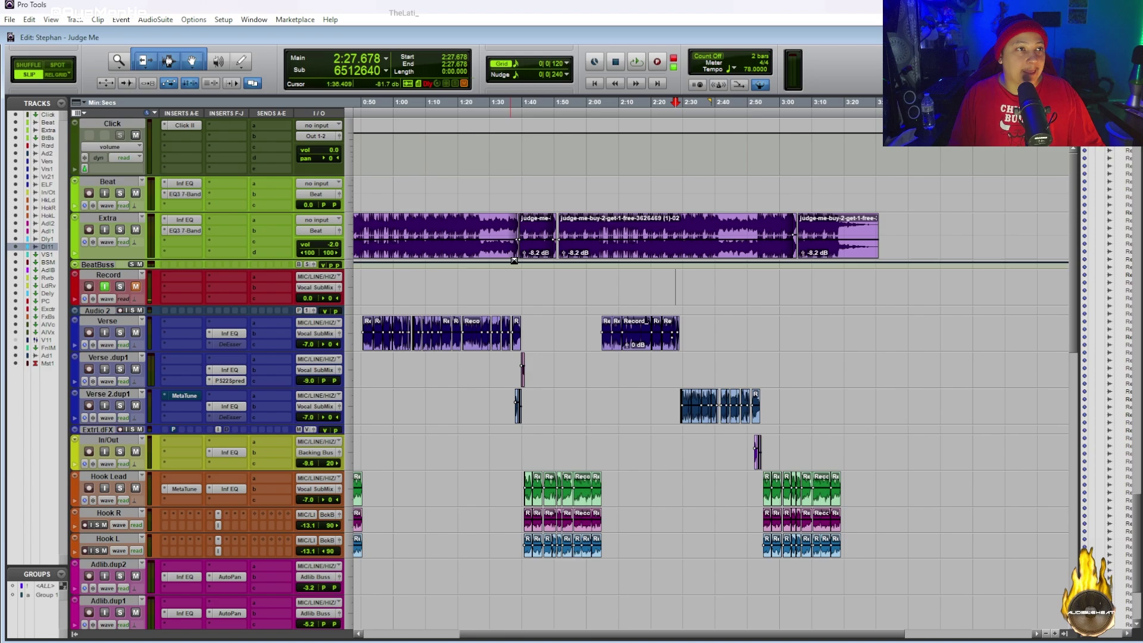
- Record a short take on the Record track from 2:27.678 and discard it while still recording
left_click(655, 63)
left_click(638, 63)
key("space")
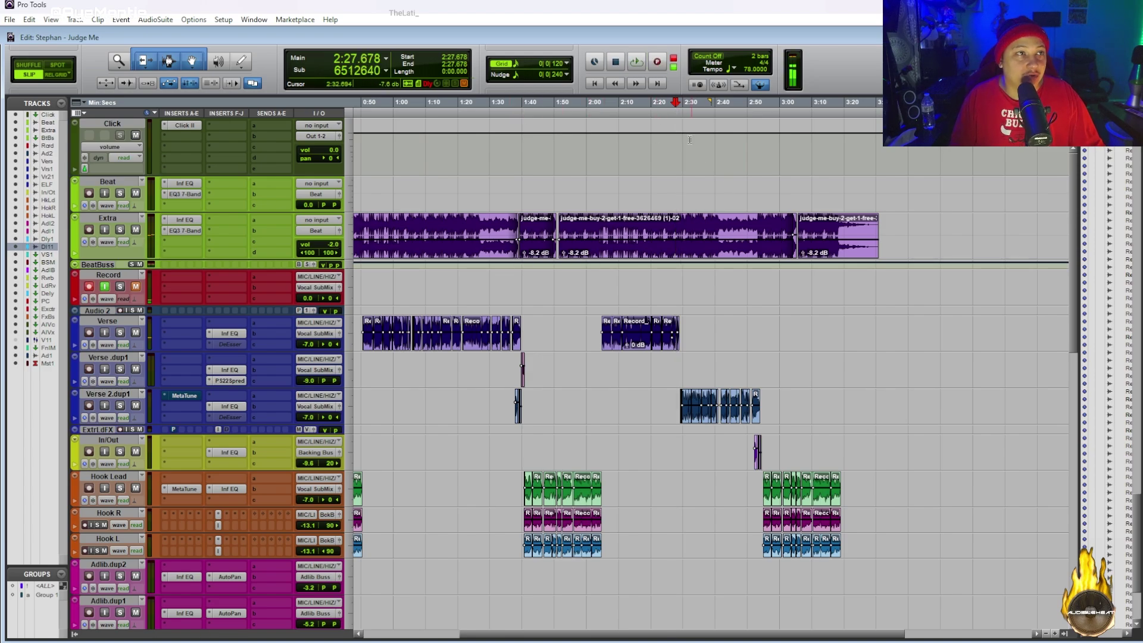
key("ctrl+space")
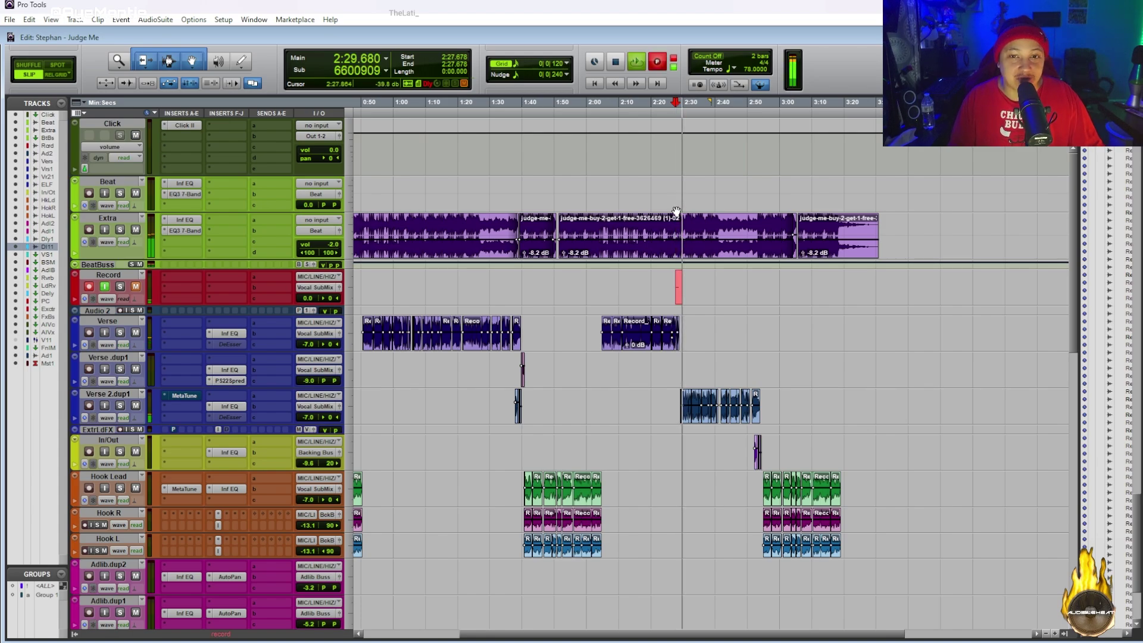
key("ctrl+period")
key("ctrl+bracketright")
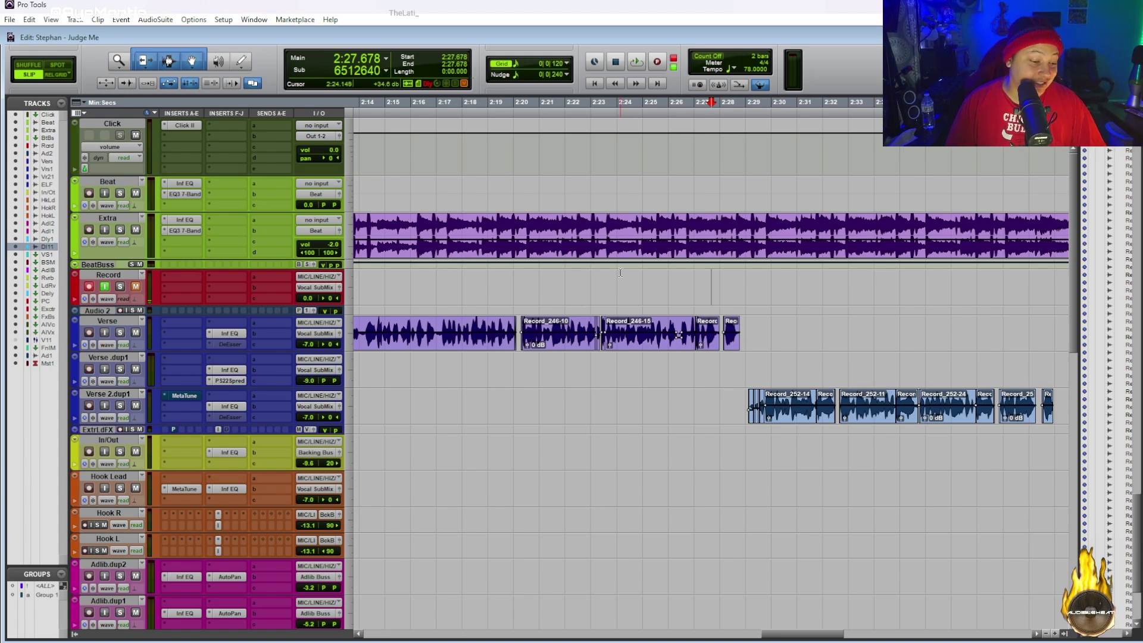
- Record a short take on the Record track from 2:29.362 and stop it
key("r")
key("r")
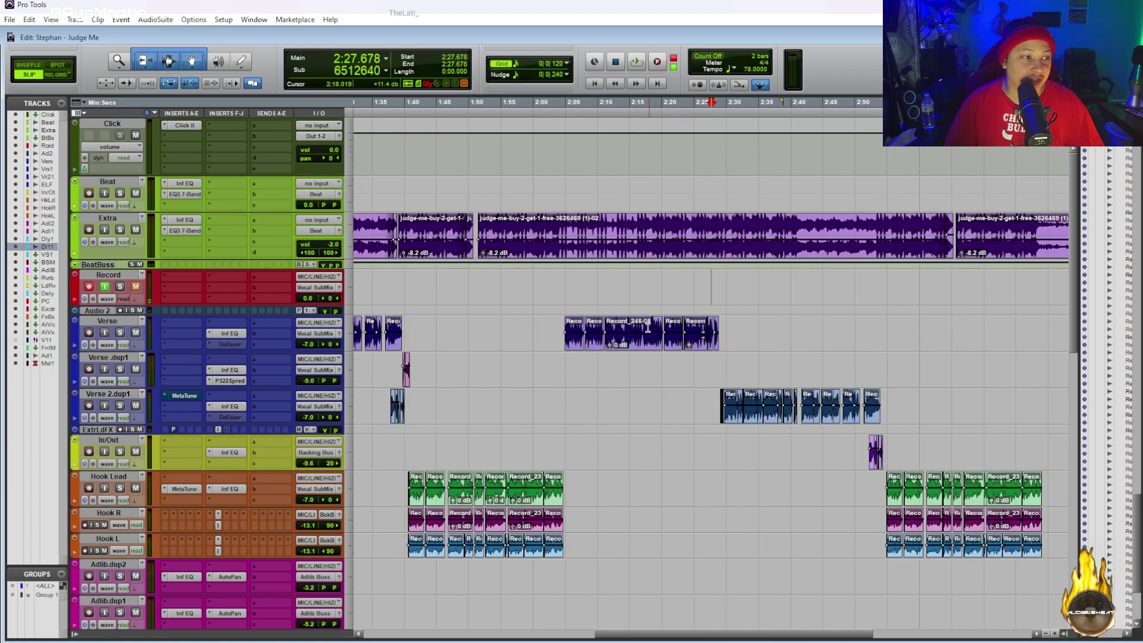
key("t")
key("t")
key("t")
scroll(722, 235, "down", 1)
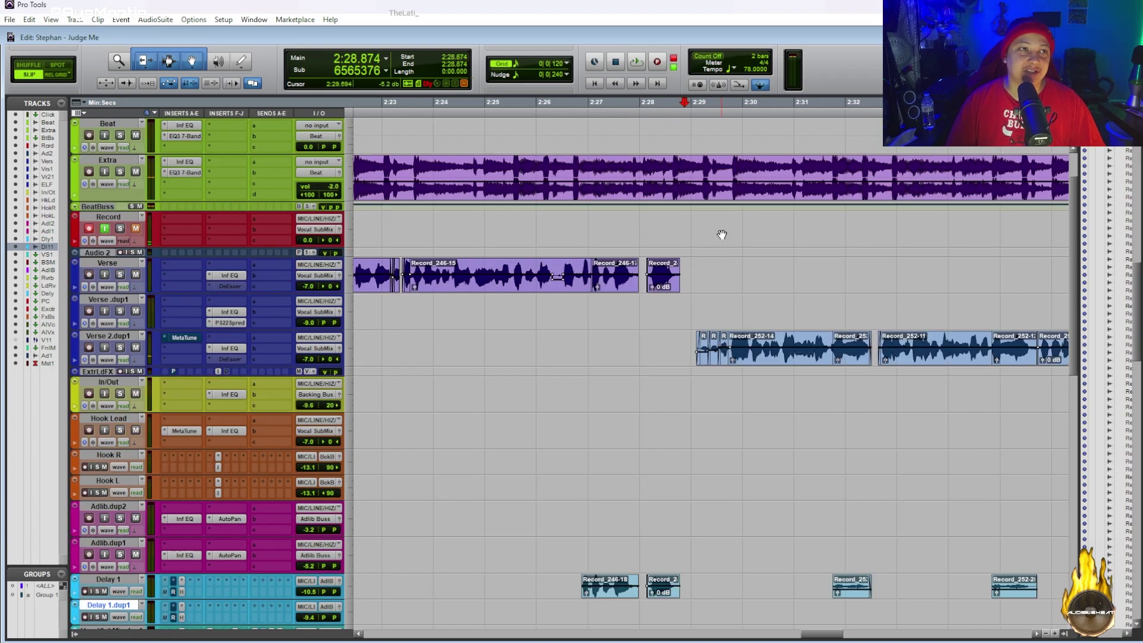
key("space")
key("r")
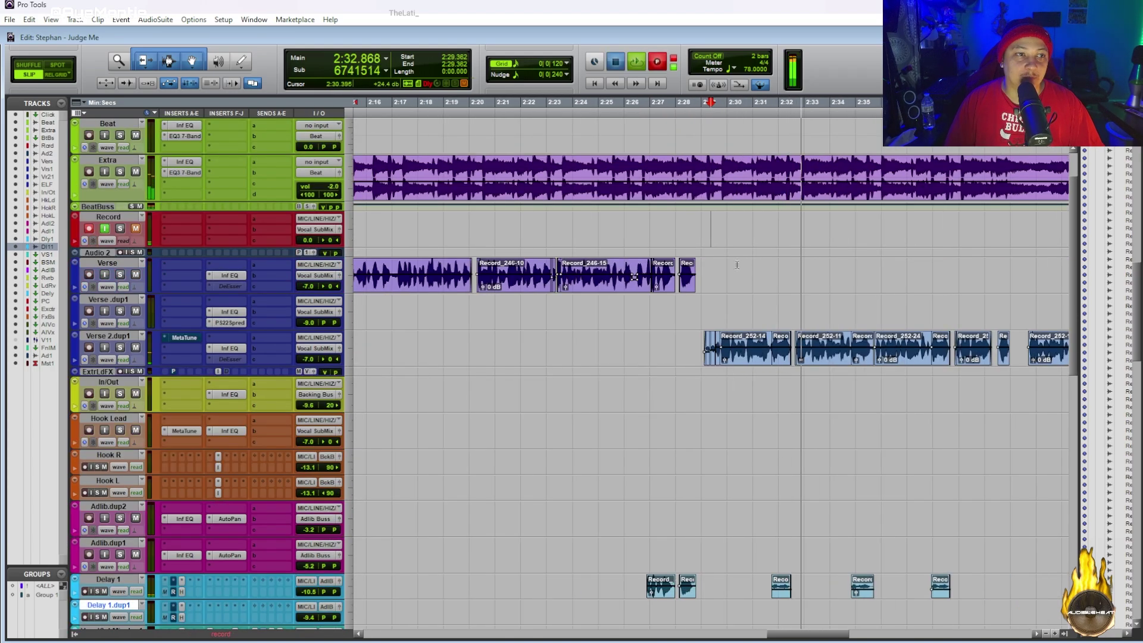
key("space")
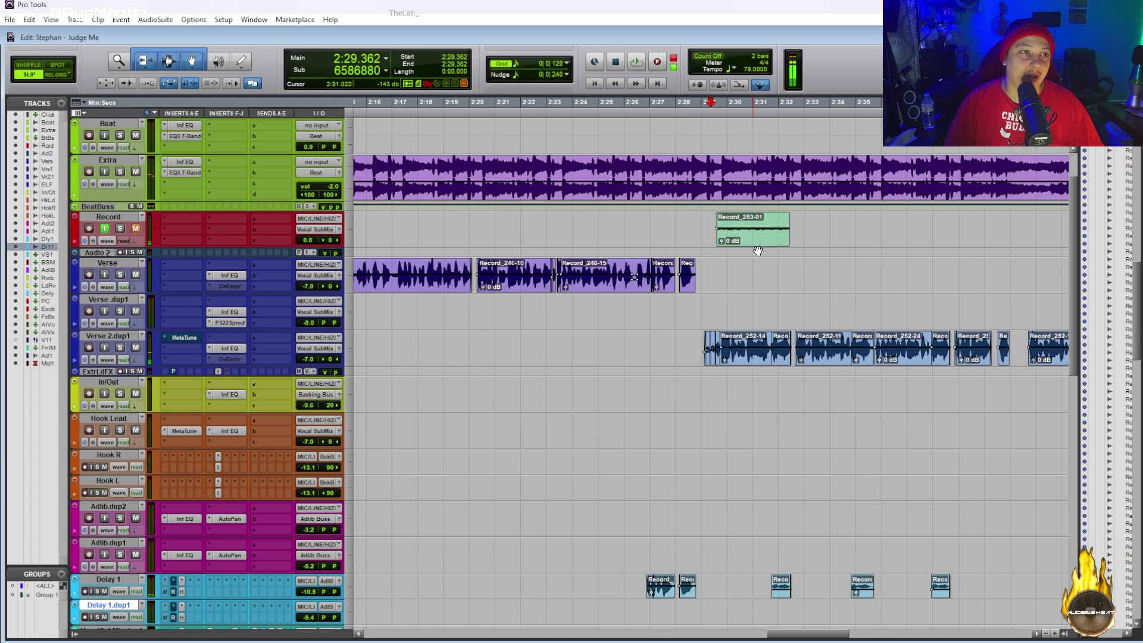
- Undo and redo the take recorded on the Record track twice in a row
key("ctrl+z")
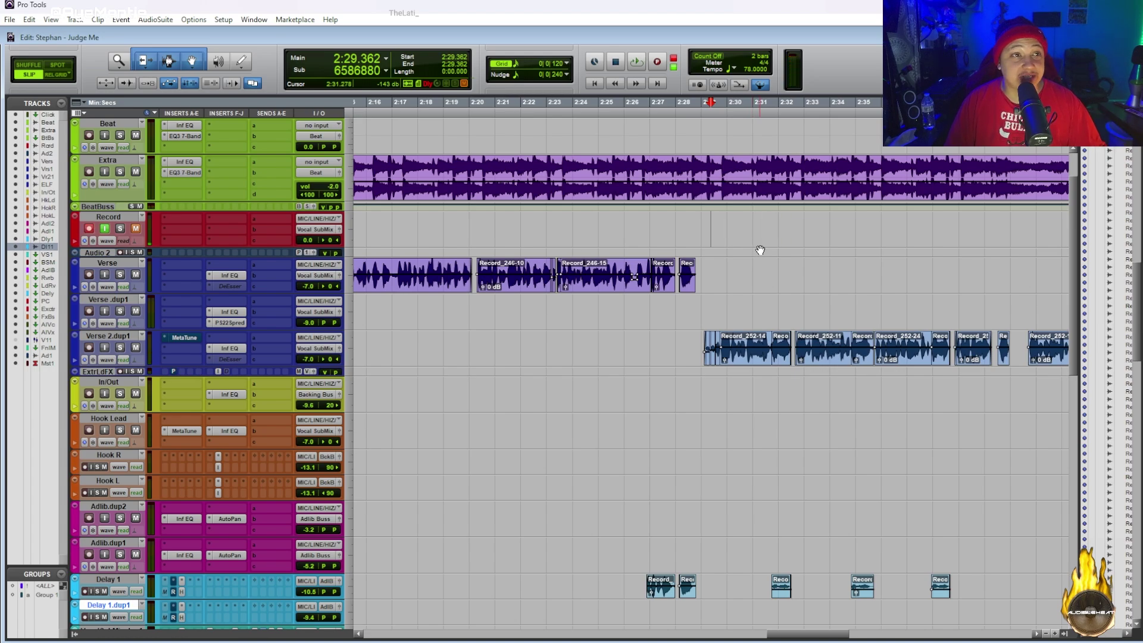
key("ctrl+shift+z")
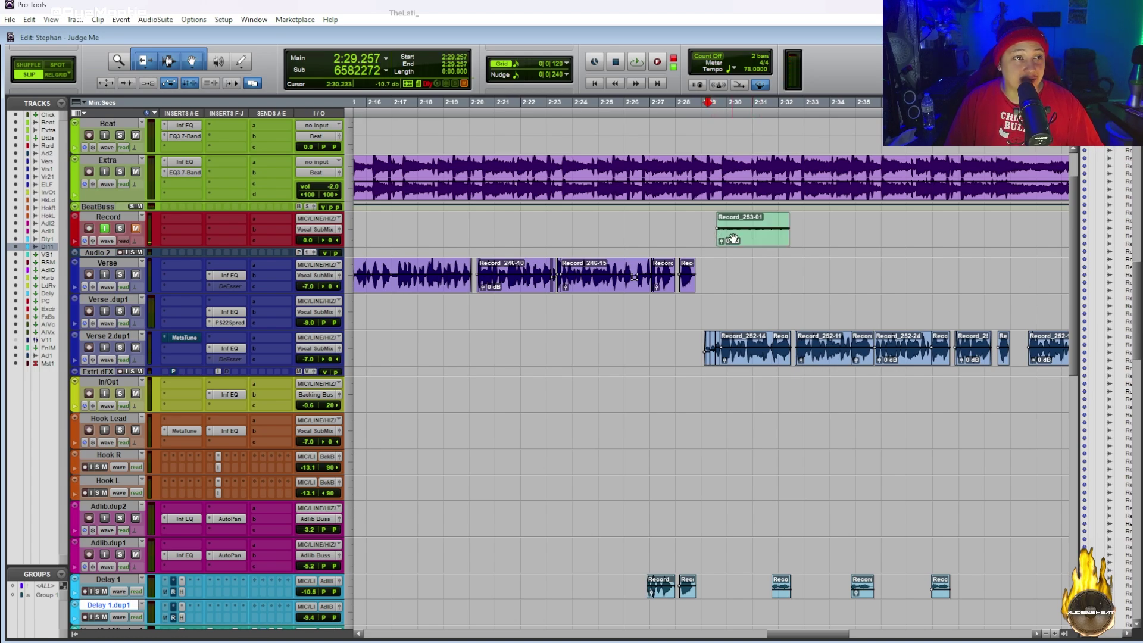
left_click(714, 244)
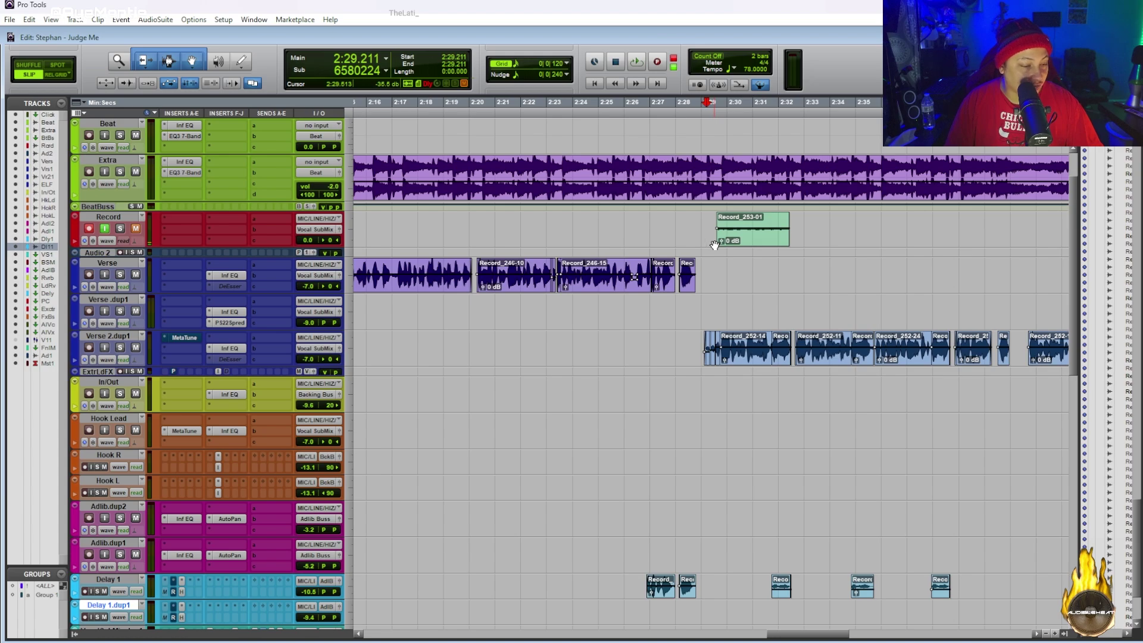
key("ctrl+z")
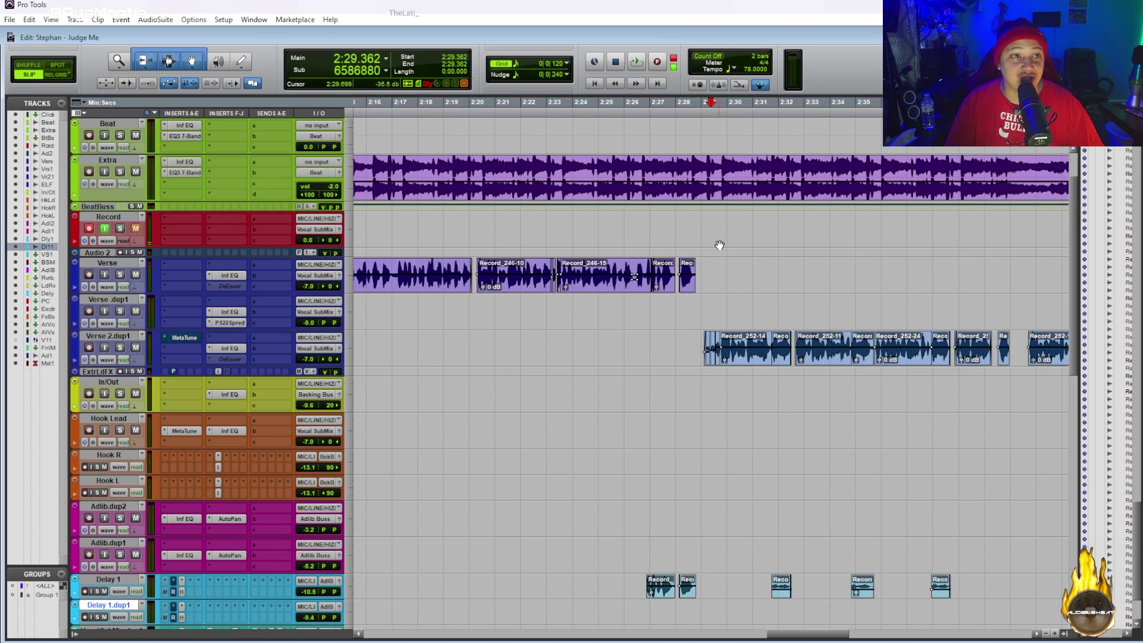
key("ctrl+shift+z")
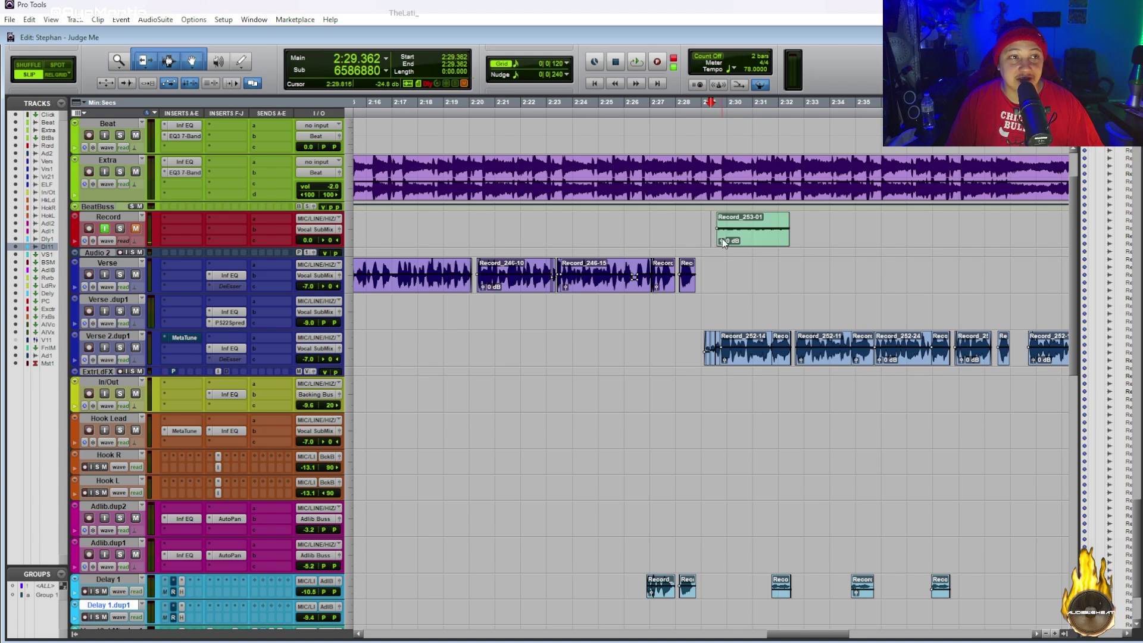
- Undo the take on the Record track and play the session briefly from 2:29.596
key("ctrl+bracketleft")
key("ctrl+bracketleft")
key("ctrl+bracketleft")
left_click(773, 302)
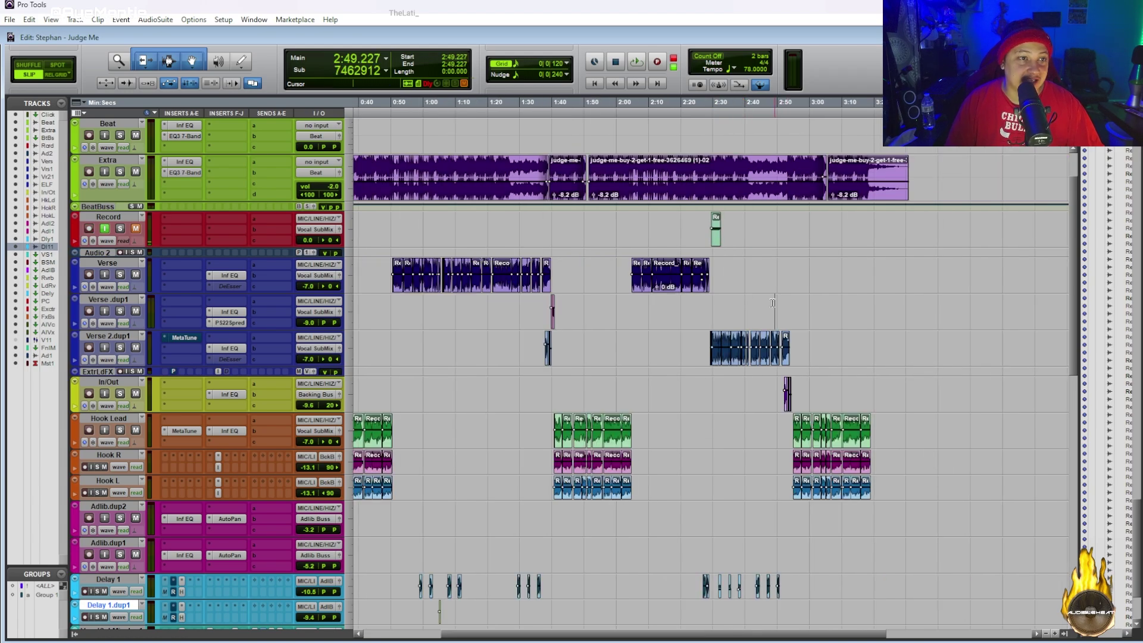
key("ctrl+z")
key("space")
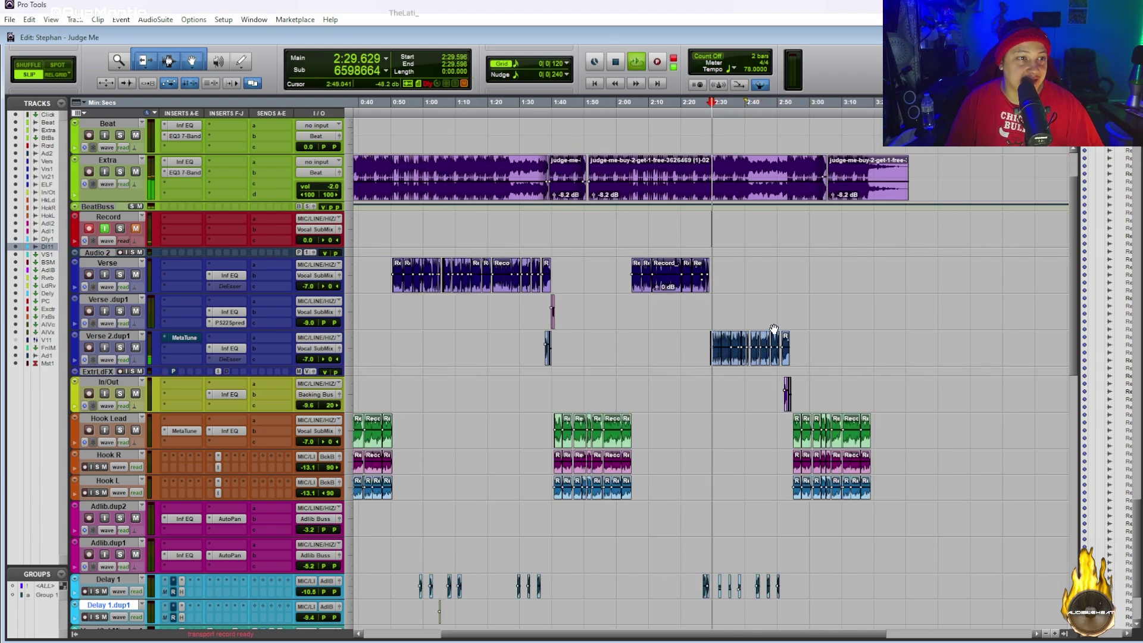
key("space")
- Duplicate the final hook's clips on Hook Lead using a selection starting at 2:53.778, and undo the duplication
key("ctrl+bracketright")
key("ctrl+bracketright")
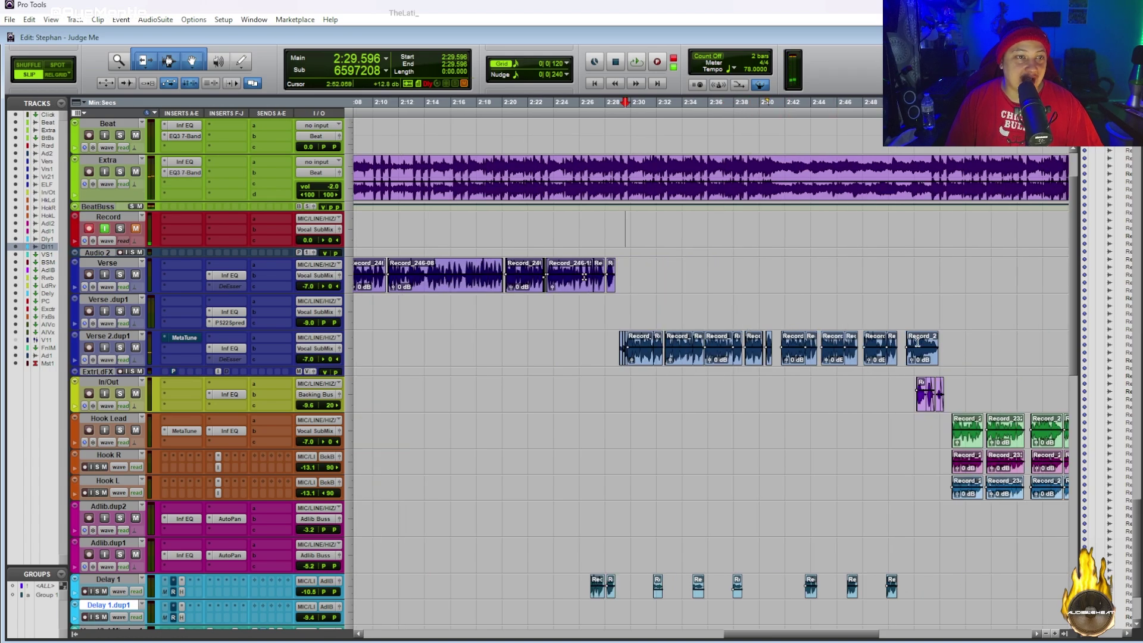
scroll(917, 343, "right", 10)
scroll(871, 387, "down", 1)
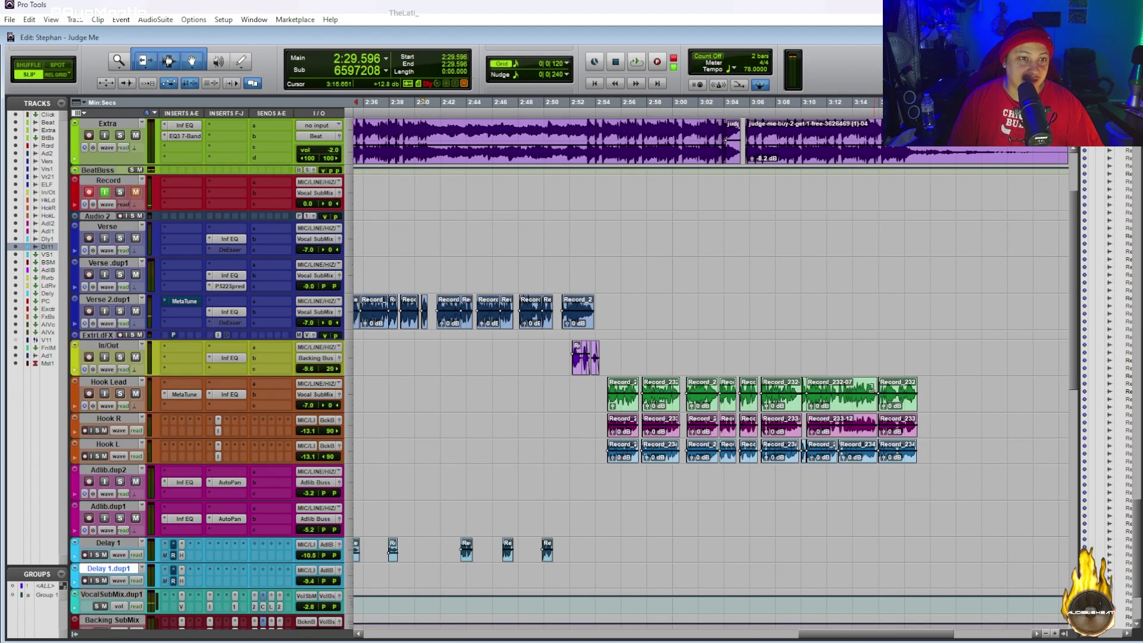
left_click_drag(603, 386, 933, 448)
scroll(633, 373, "right", 1)
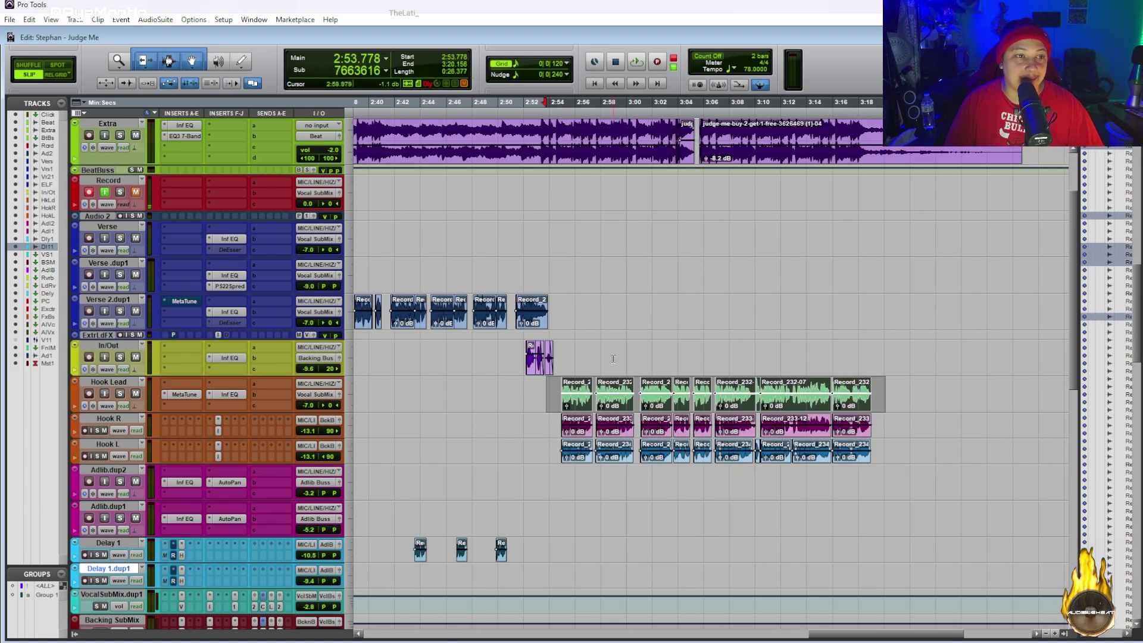
key("ctrl+d")
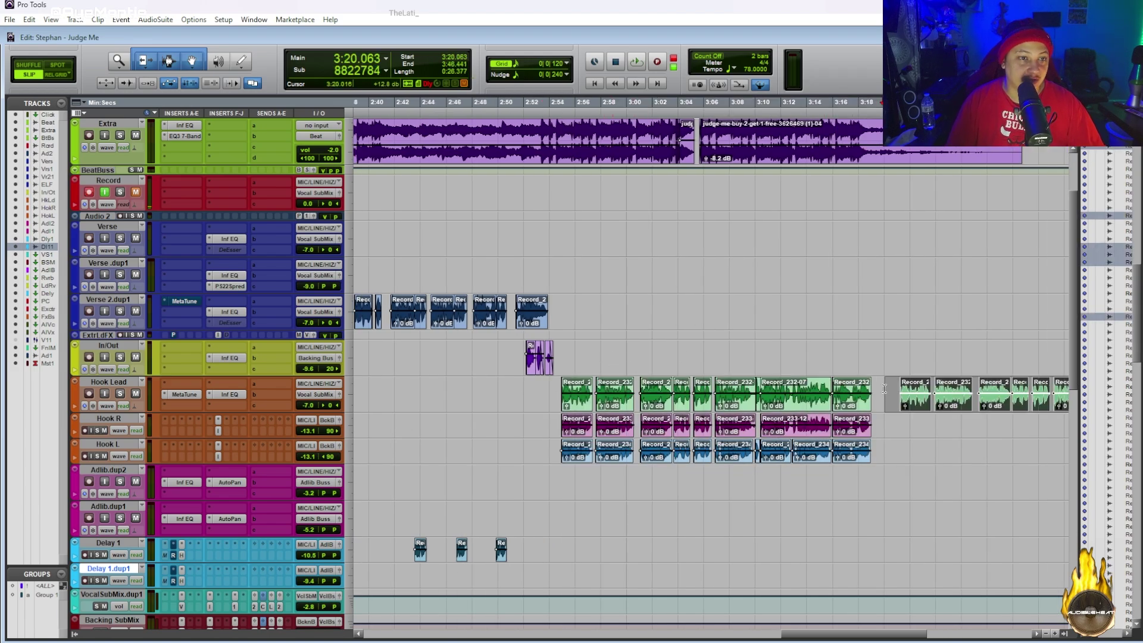
key("ctrl+bracketleft")
key("ctrl+z")
key("ctrl+bracketright")
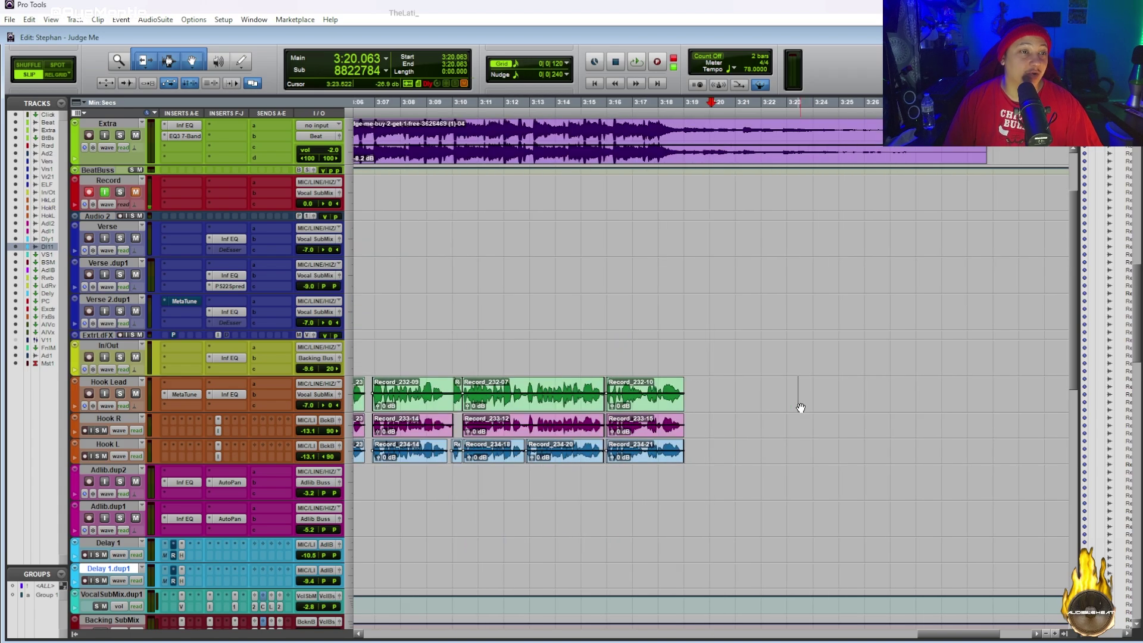
- Duplicate the final hook's Hook Lead clips using a tight selection from 2:54.706 to 3:19.598, and undo it
scroll(772, 408, "left", 1)
key("ctrl+bracketleft")
left_click_drag(747, 382, 428, 402)
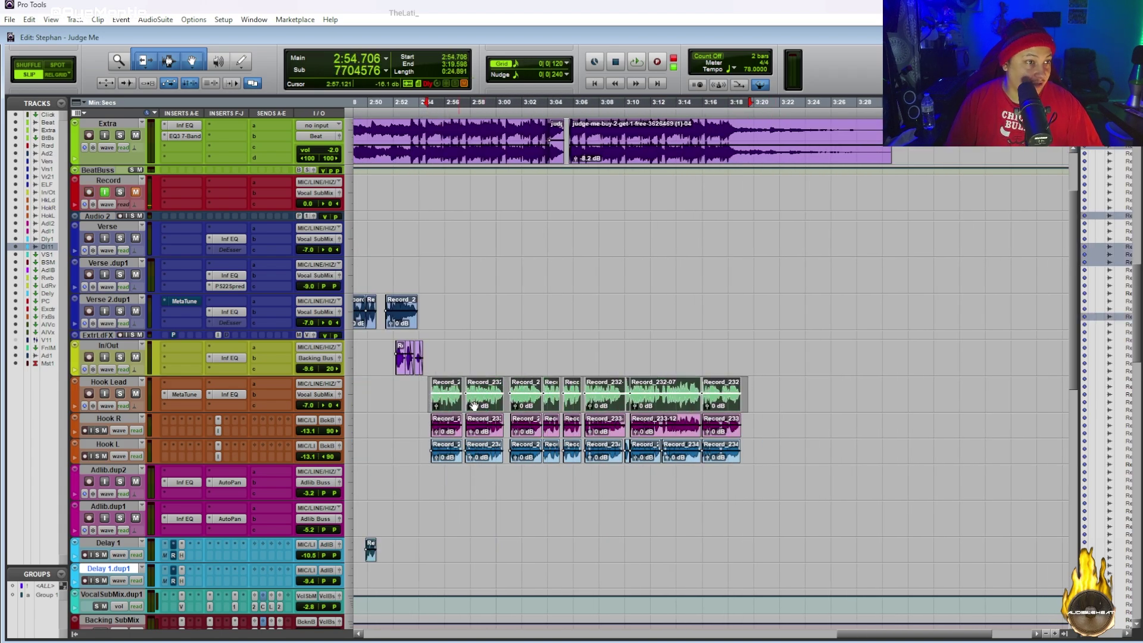
key("ctrl+d")
key("ctrl+[")
key("ctrl+[")
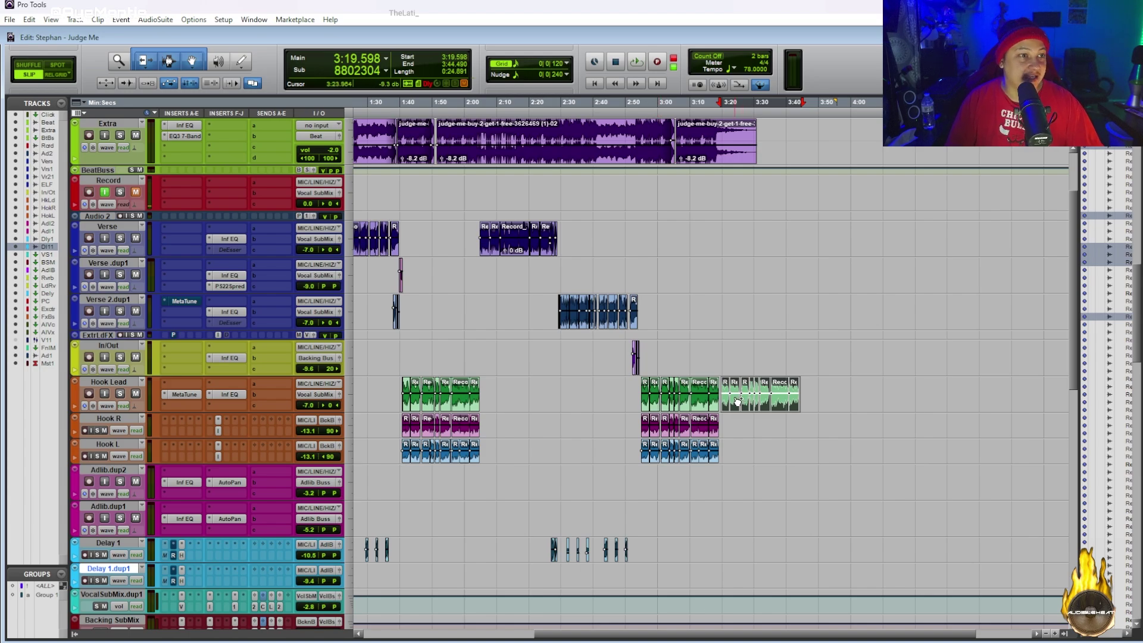
key("ctrl+z")
- Place the cursor at 3:06.316 on Verse 2.dup1 and inspect the clips around it at several zoom levels
left_click(677, 309)
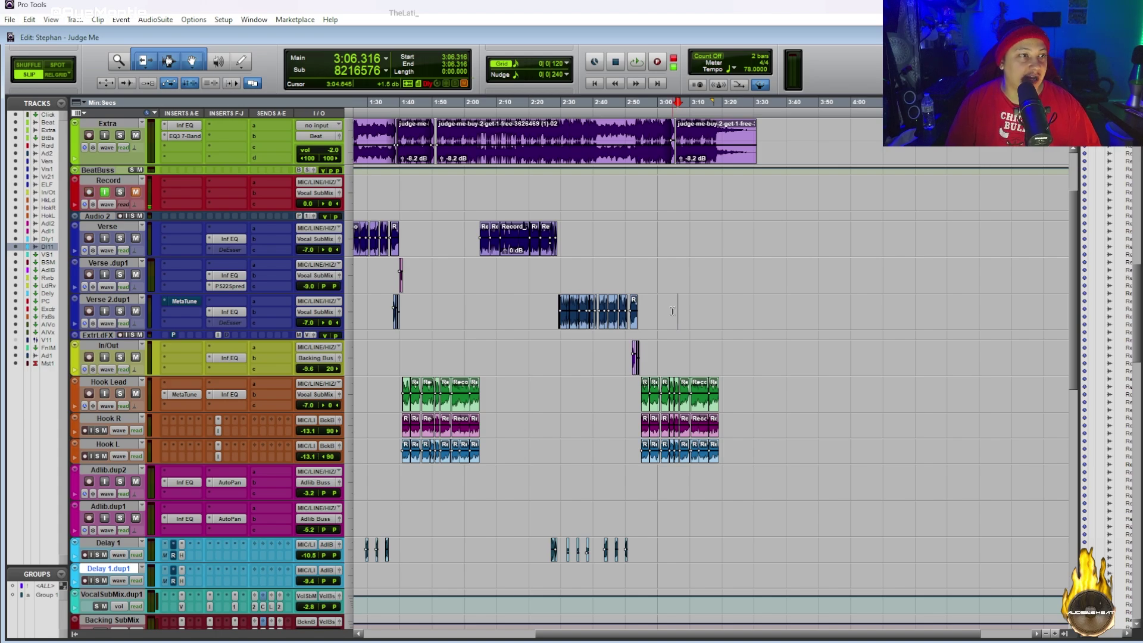
key("ctrl+]")
key("ctrl+]")
key("ctrl+]")
key("ctrl+]")
key("ctrl+[")
key("ctrl+[")
key("ctrl+[")
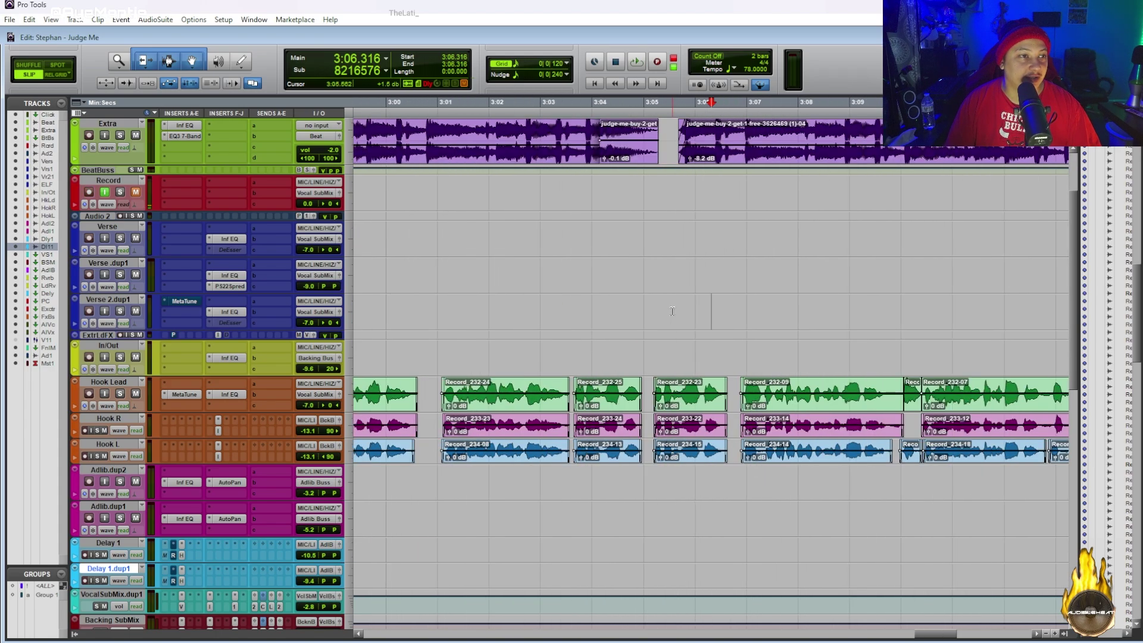
key("ctrl+]")
key("ctrl+]")
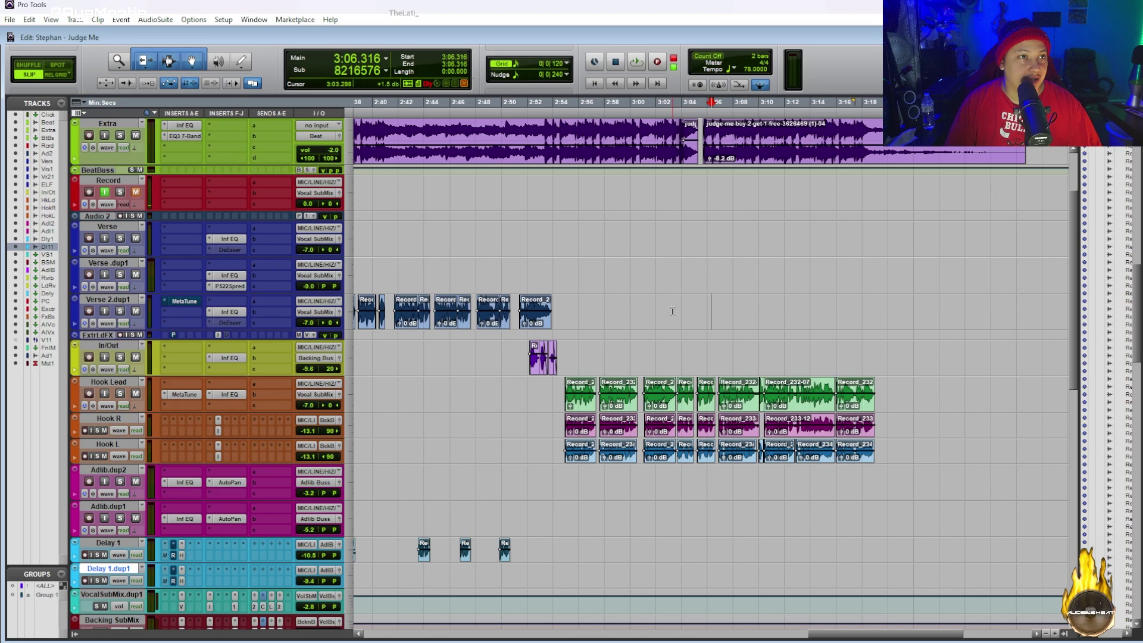
scroll(672, 312, "up", 1)
key("ctrl+[")
key("ctrl+[")
key("ctrl+[")
key("ctrl+[")
key("ctrl+[")
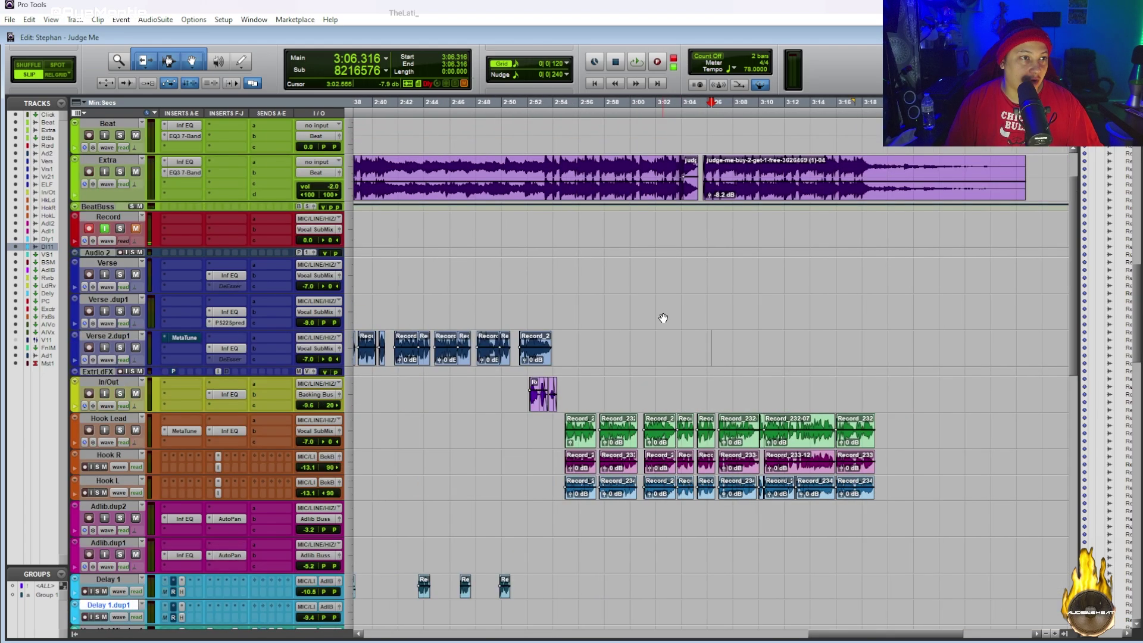
- Select the last clip of the final hook on Hook Lead, Record_232-10, and enlarge the view around it
scroll(663, 318, "up", 5)
scroll(664, 318, "down", 5)
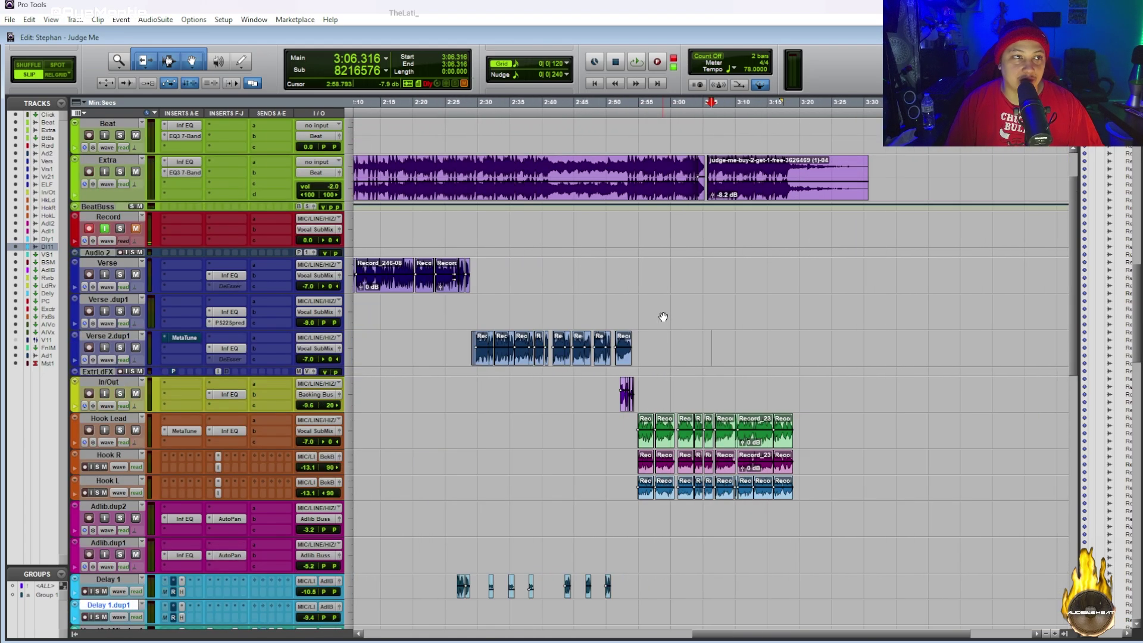
scroll(661, 309, "up", 5)
scroll(659, 313, "up", 6)
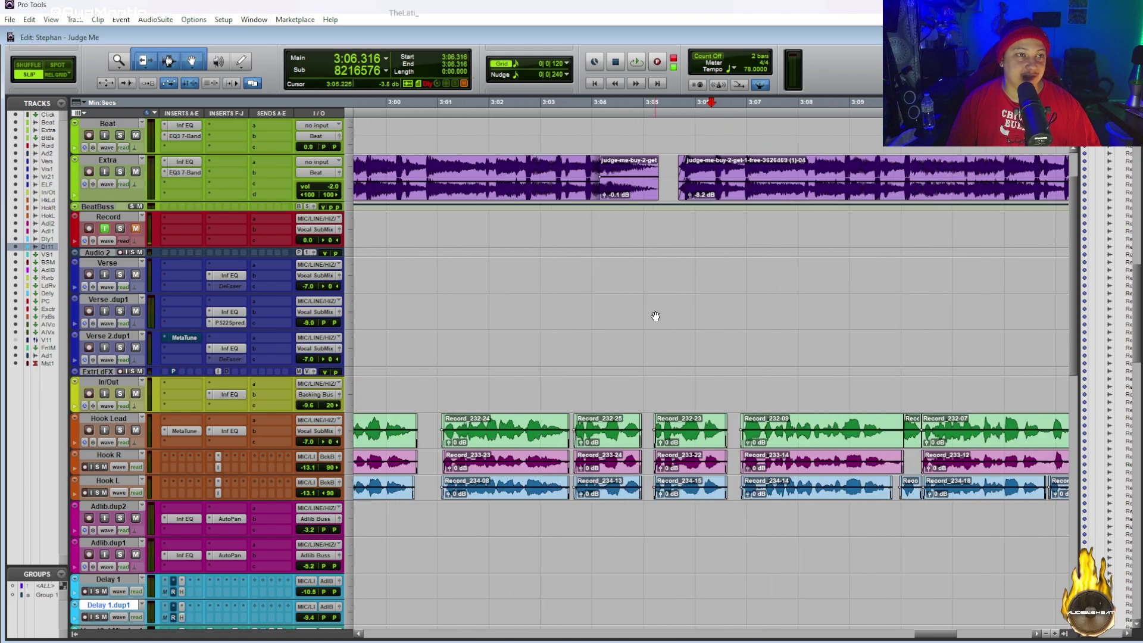
scroll(656, 317, "down", 6)
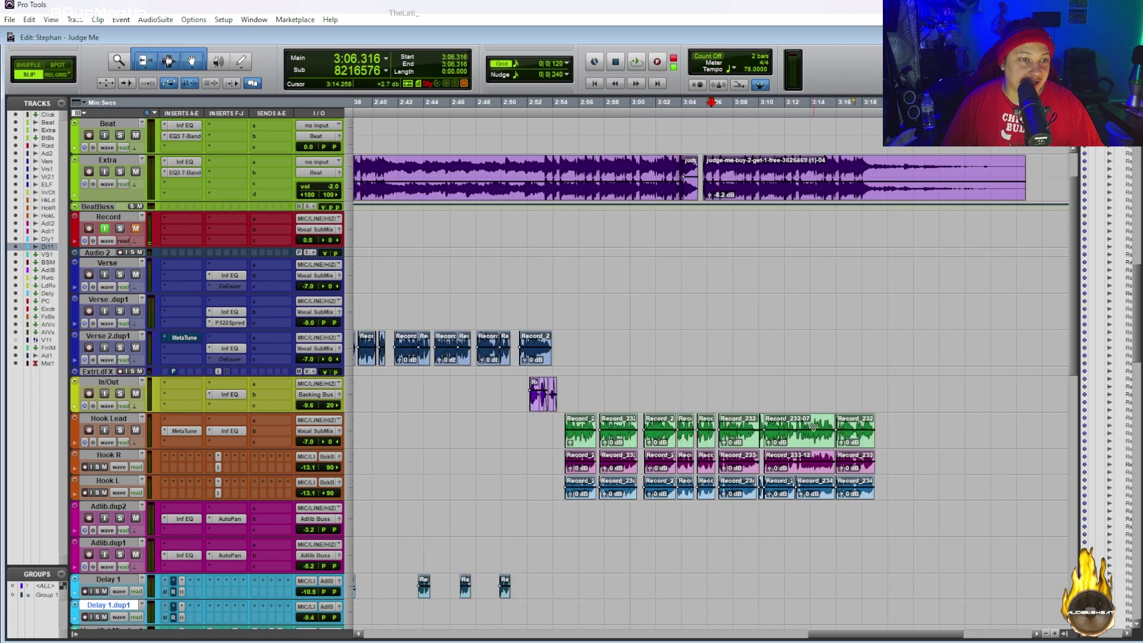
left_click(857, 437)
scroll(845, 428, "up", 4)
scroll(845, 427, "down", 2)
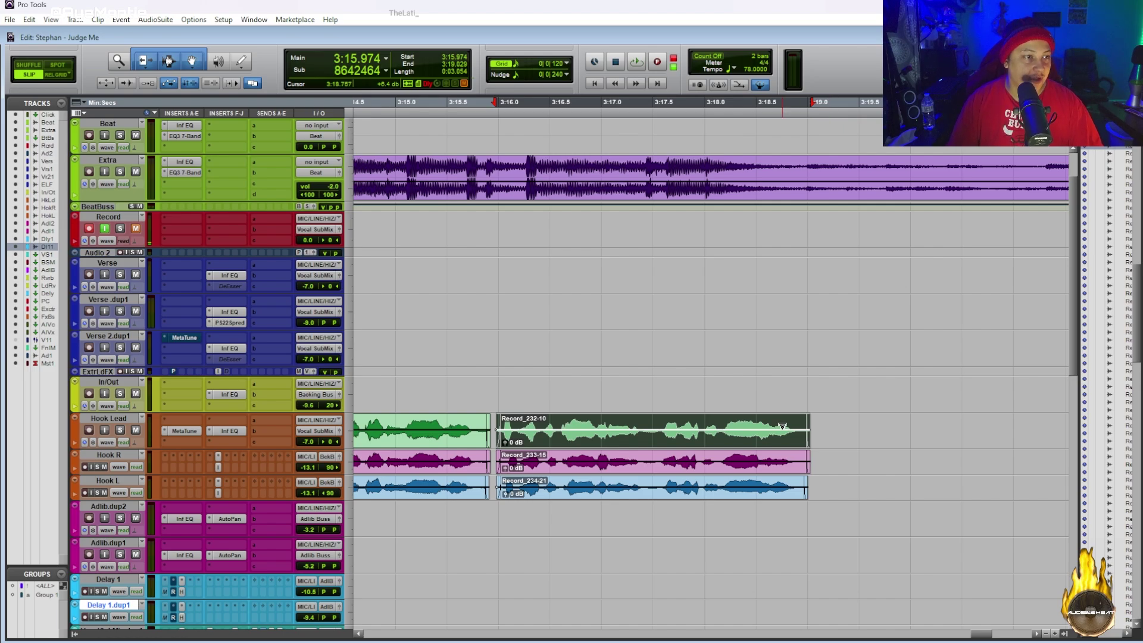
- Nudge the selected Hook Lead clip earlier and later in 1/16-note steps several times, returning it to 3:15.974
key("minus")
key("minus")
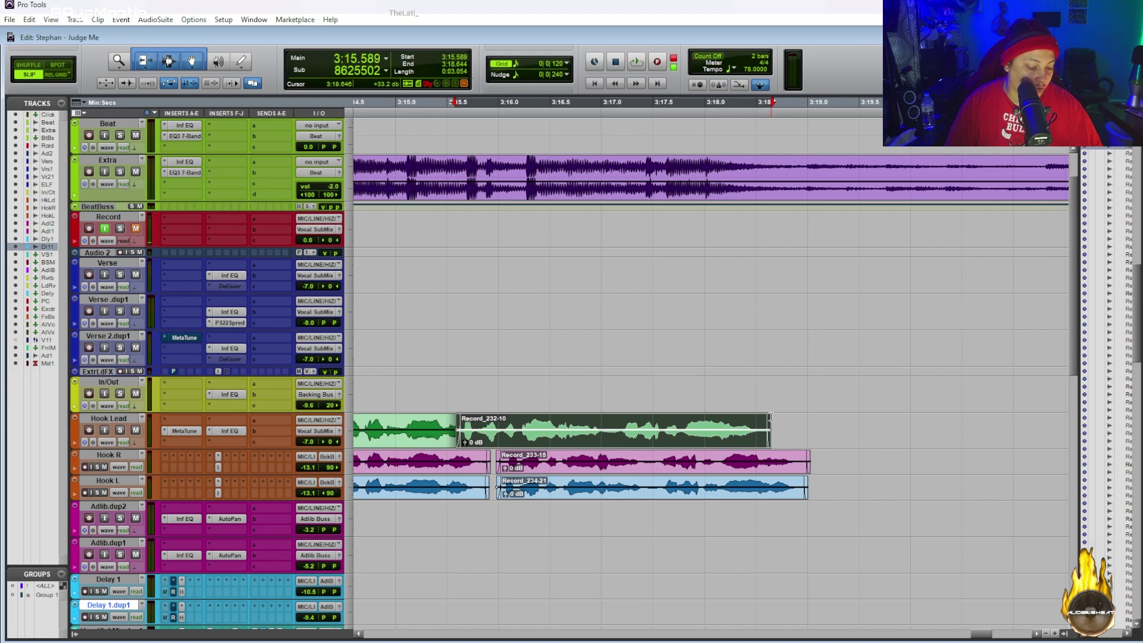
key("plus")
key("plus")
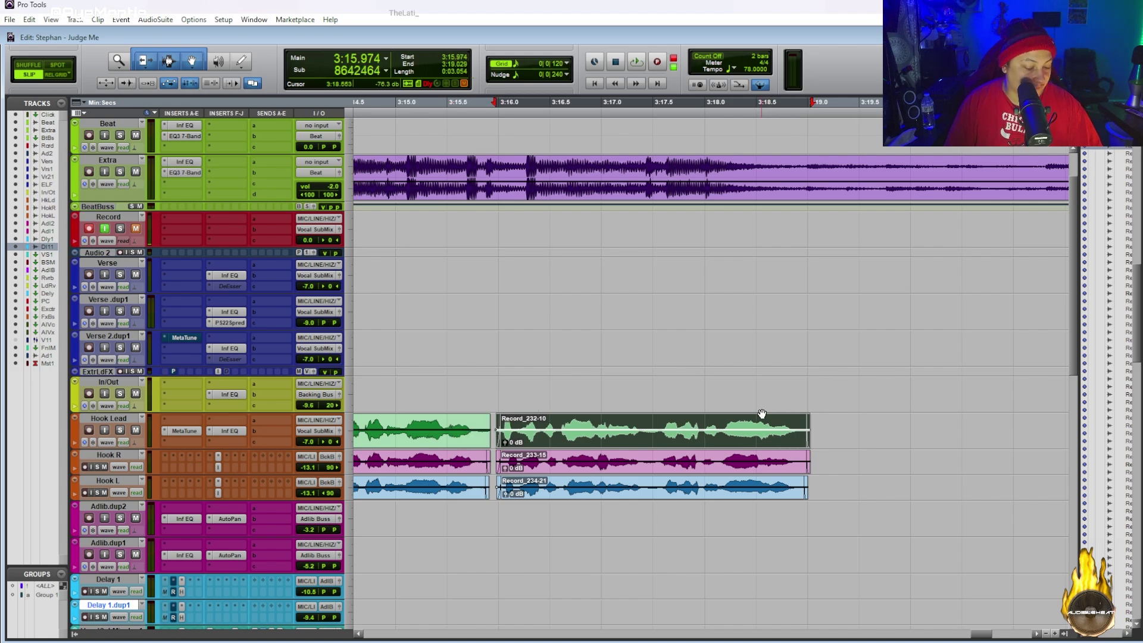
key("minus")
key("plus")
key("minus")
key("plus")
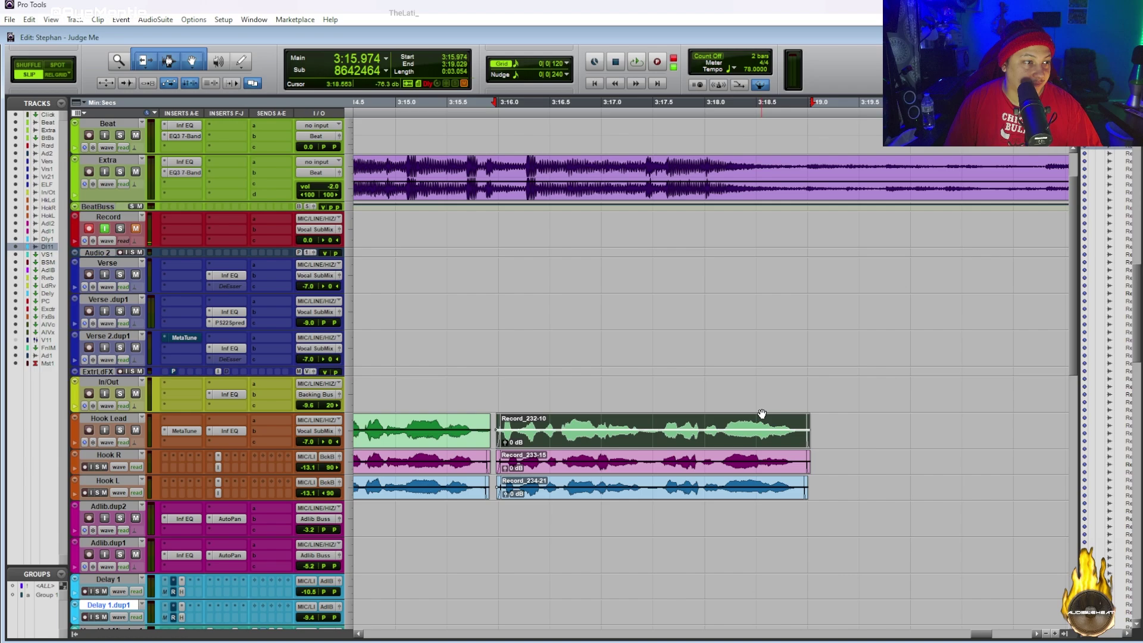
key("minus")
key("plus")
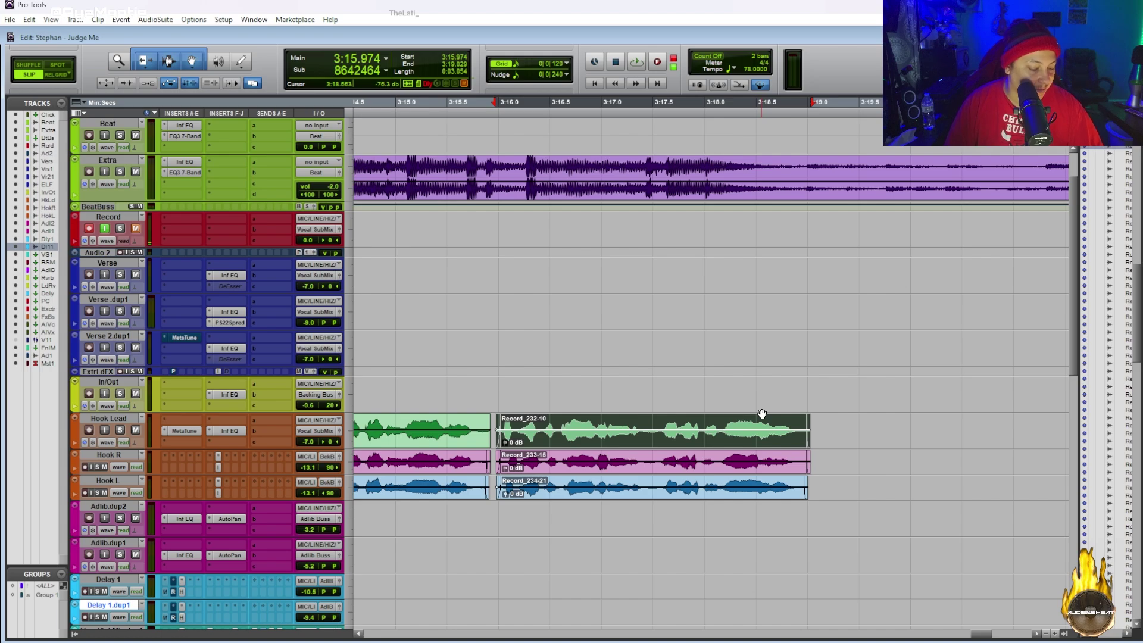
key("plus")
key("minus")
key("minus")
key("plus")
key("plus")
key("minus")
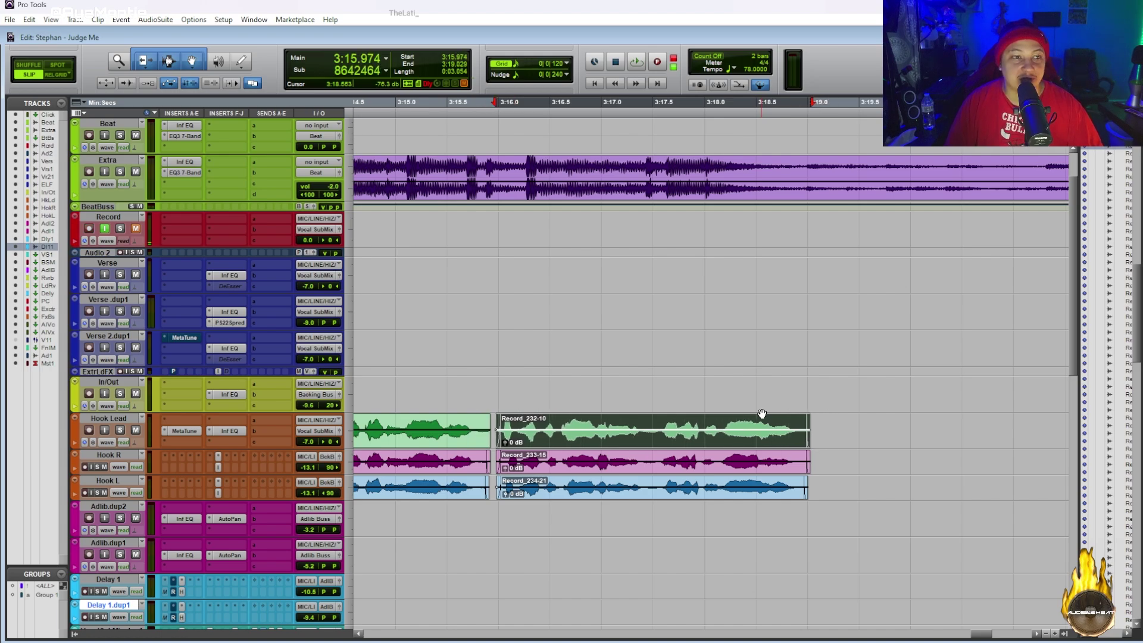
key("minus")
key("plus")
key("plus")
key("minus")
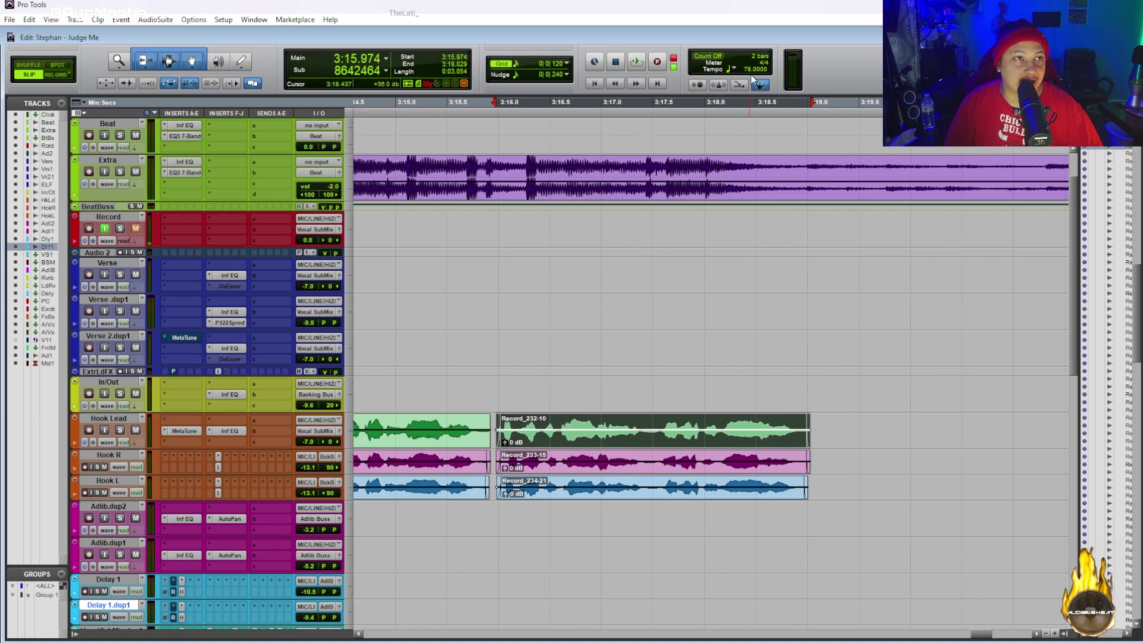
- Set the grid and nudge values to 1/64 note and nudge the selected Hook Lead clip later to 3:16.310
left_click(534, 79)
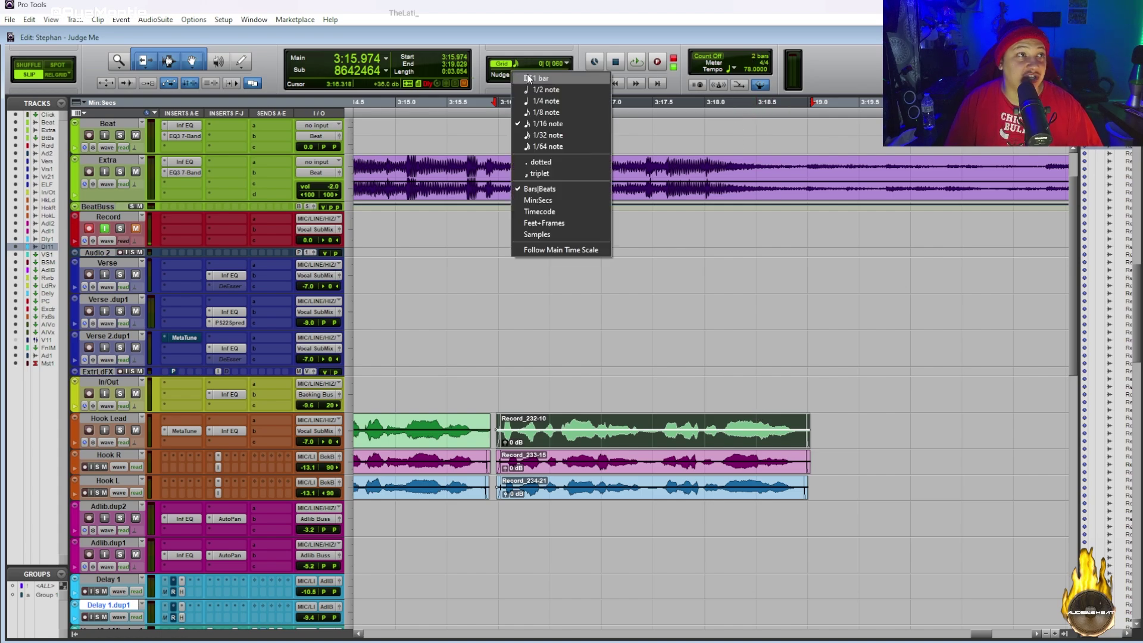
left_click(542, 146)
key("plus")
key("plus")
key("plus")
key("plus")
key("plus")
key("plus")
key("plus")
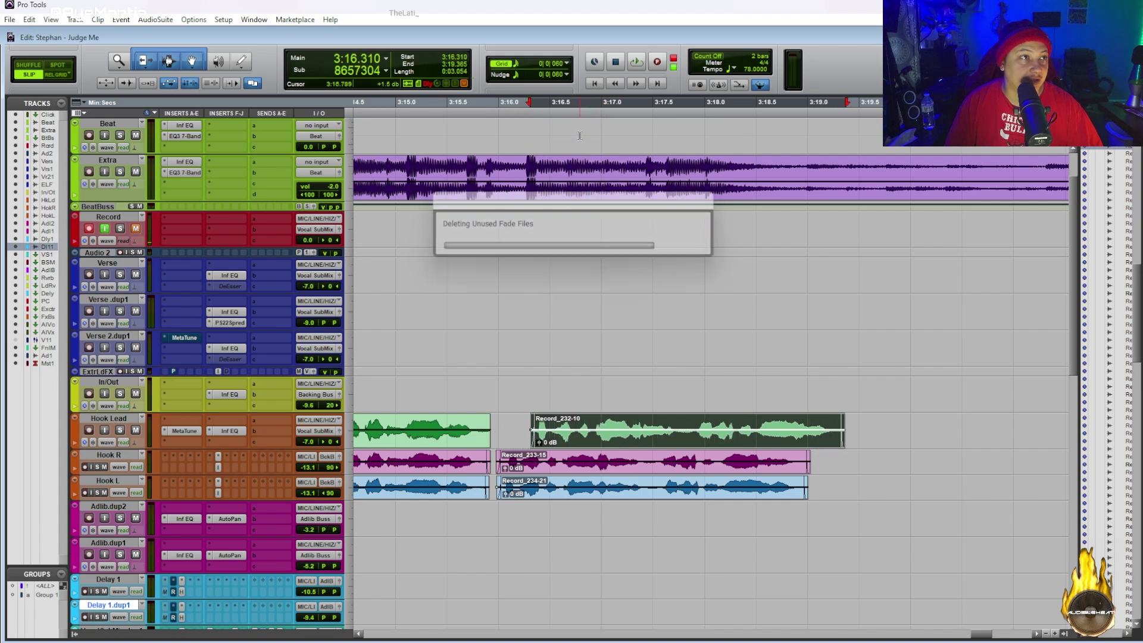
- Nudge the selected Hook Lead clip earlier in 1/64-note steps, back to 3:15.974
key("minus")
key("minus")
key("minus")
key("minus")
key("minus")
key("minus")
key("minus")
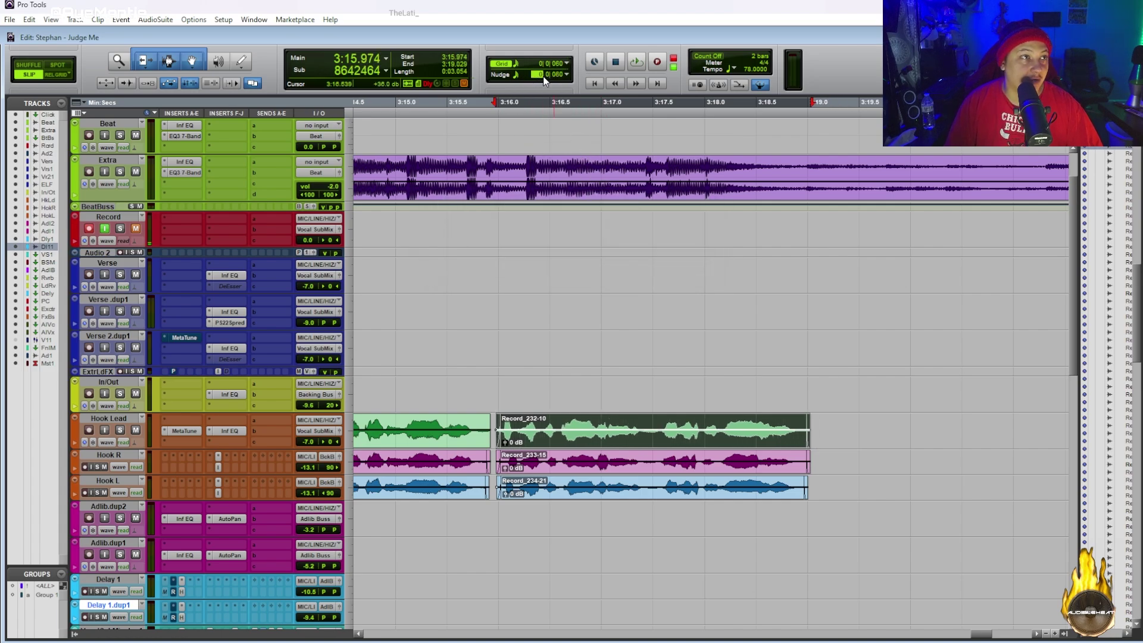
- Set the nudge value to 1 bar and nudge the last Hook Lead clip one bar later and back
left_click(546, 76)
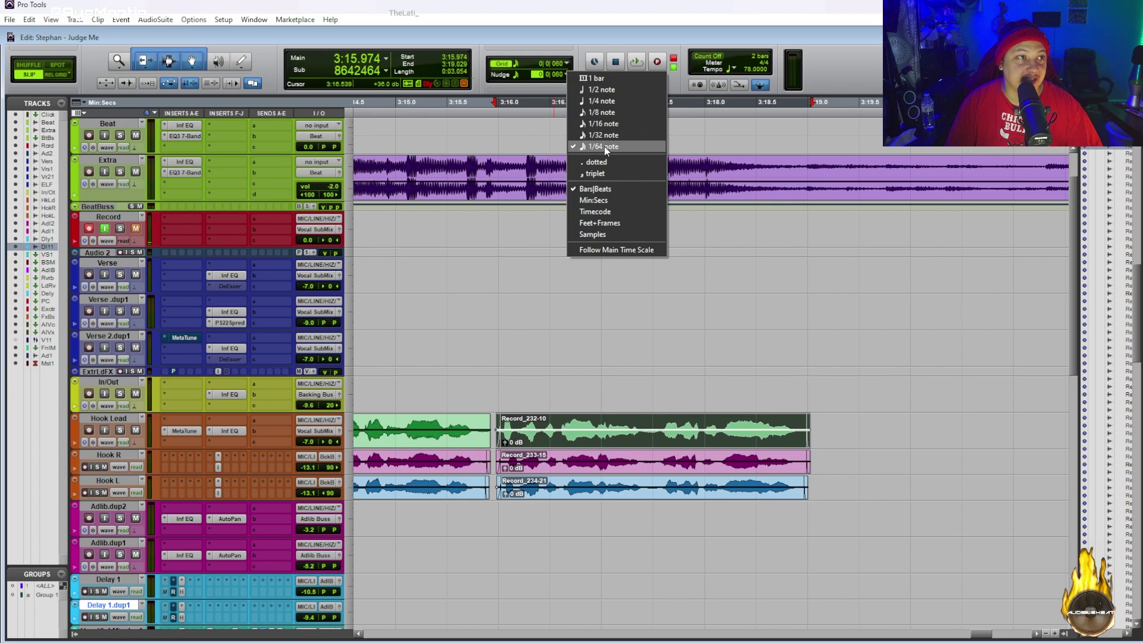
left_click(595, 77)
scroll(567, 159, "up", 2)
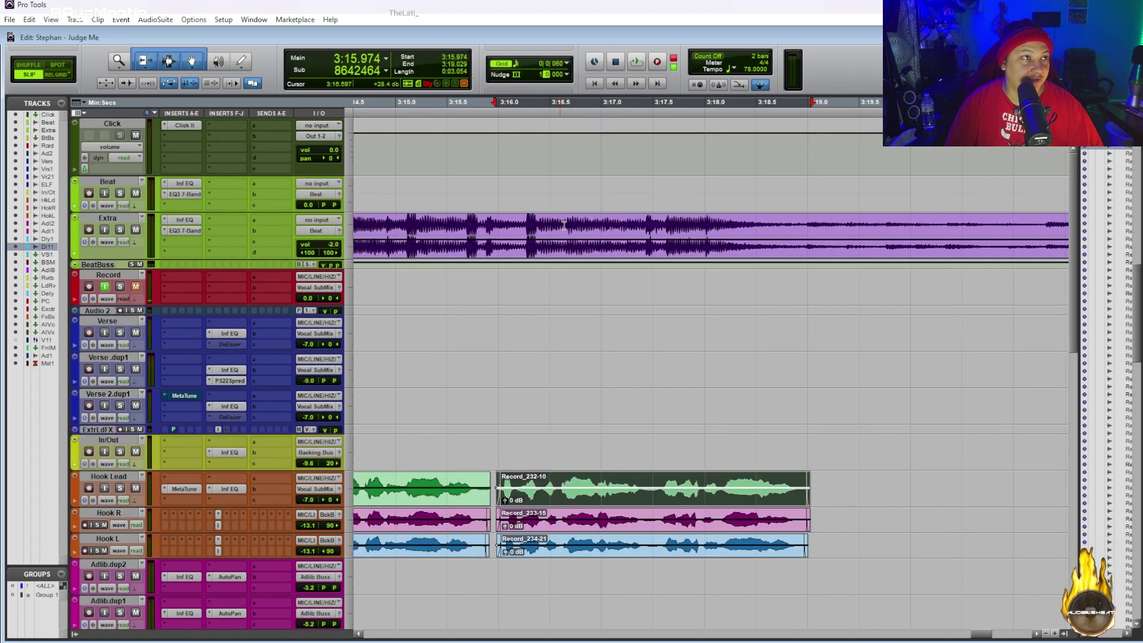
left_click(598, 396)
key("plus")
left_click(634, 501)
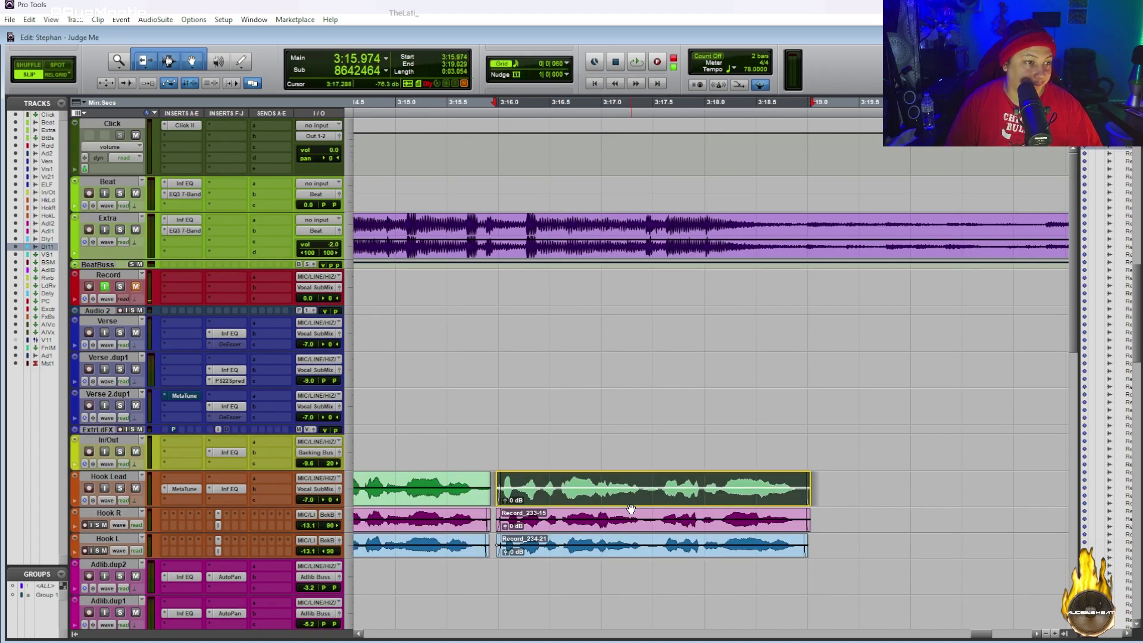
key("plus")
key("minus")
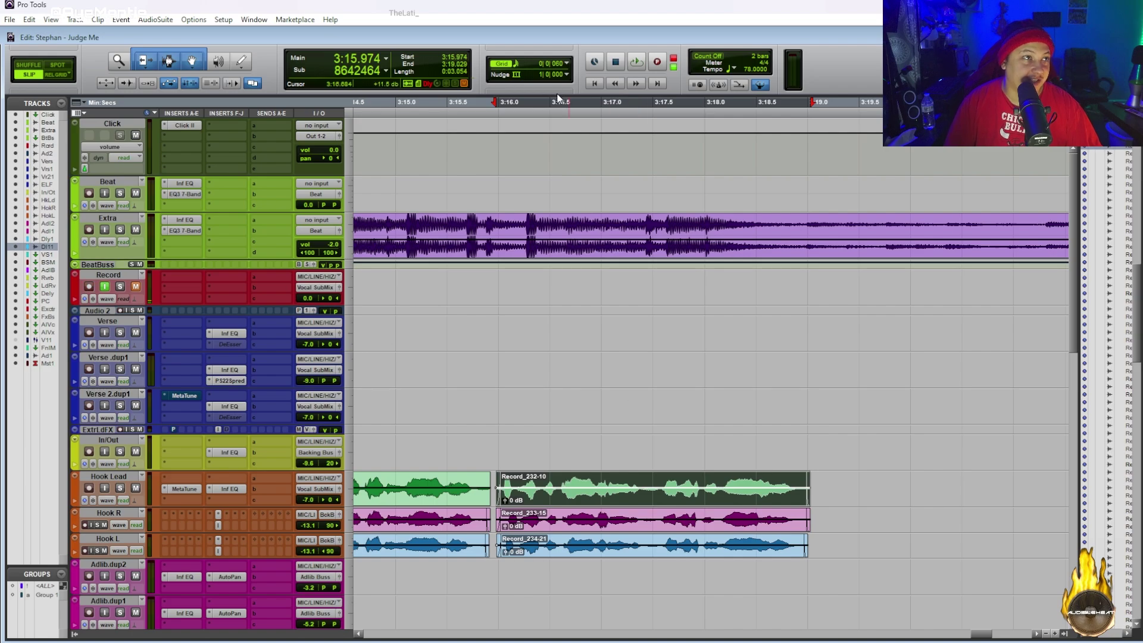
- Set the nudge value to 1/64 note and nudge the last Hook Lead clip earlier in small steps
left_click(567, 76)
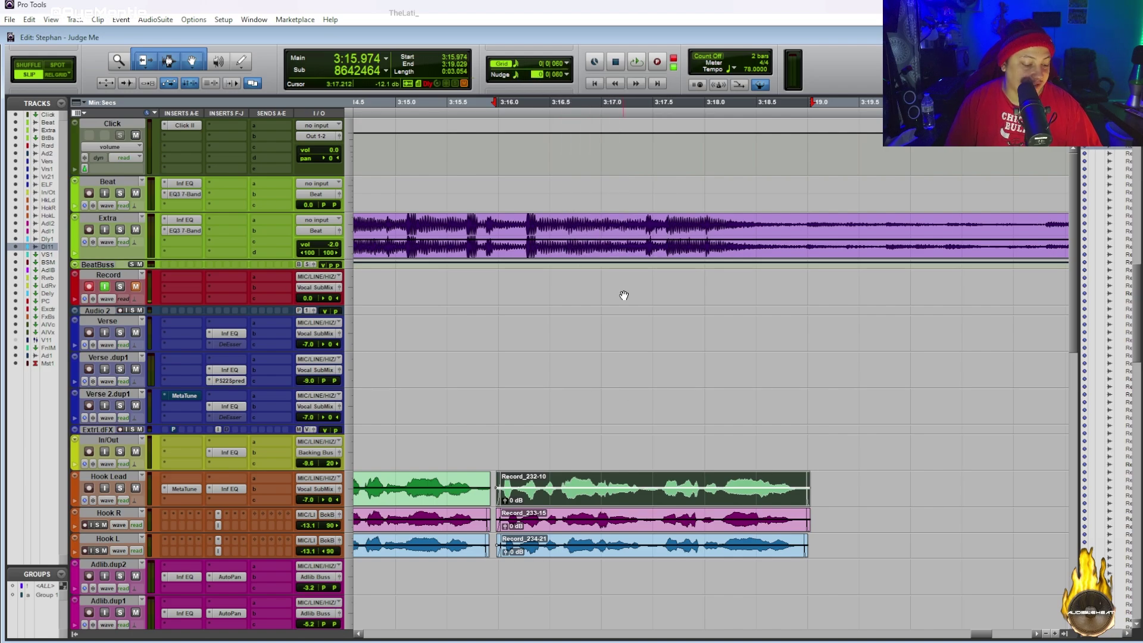
key("minus")
key("minus")
key("minus")
key("minus")
key("minus")
key("minus")
key("minus")
key("minus")
key("minus")
key("minus")
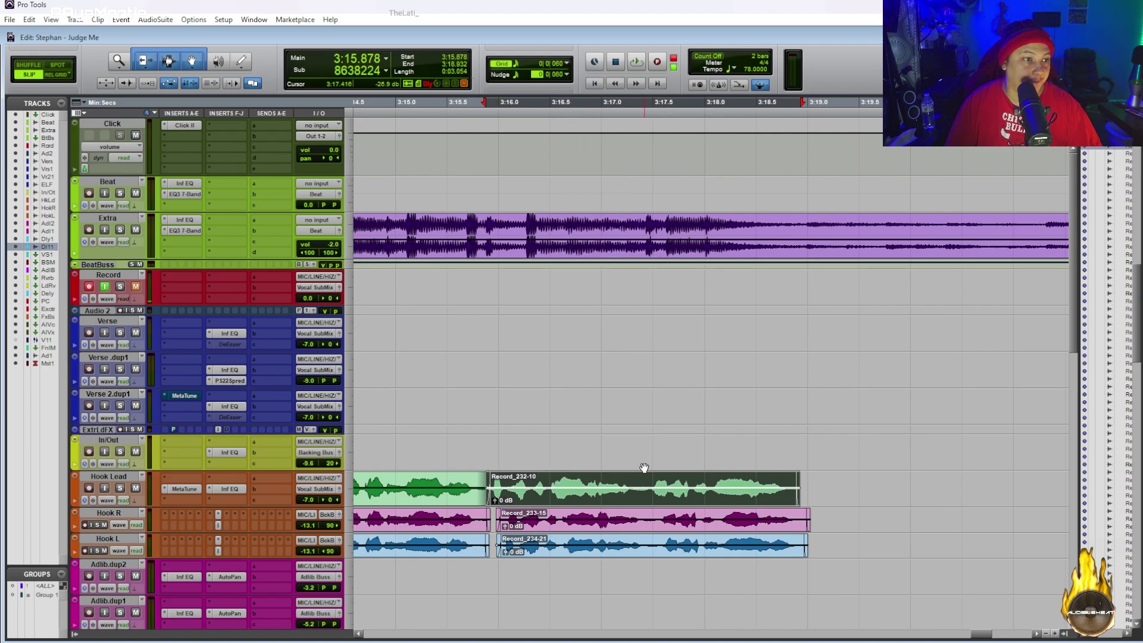
- Nudge the last Hook Lead clip later in 1/64-note steps until it starts at 3:15.974 again
key("plus")
key("plus")
key("plus")
key("plus")
key("plus")
key("plus")
key("plus")
key("plus")
key("plus")
key("plus")
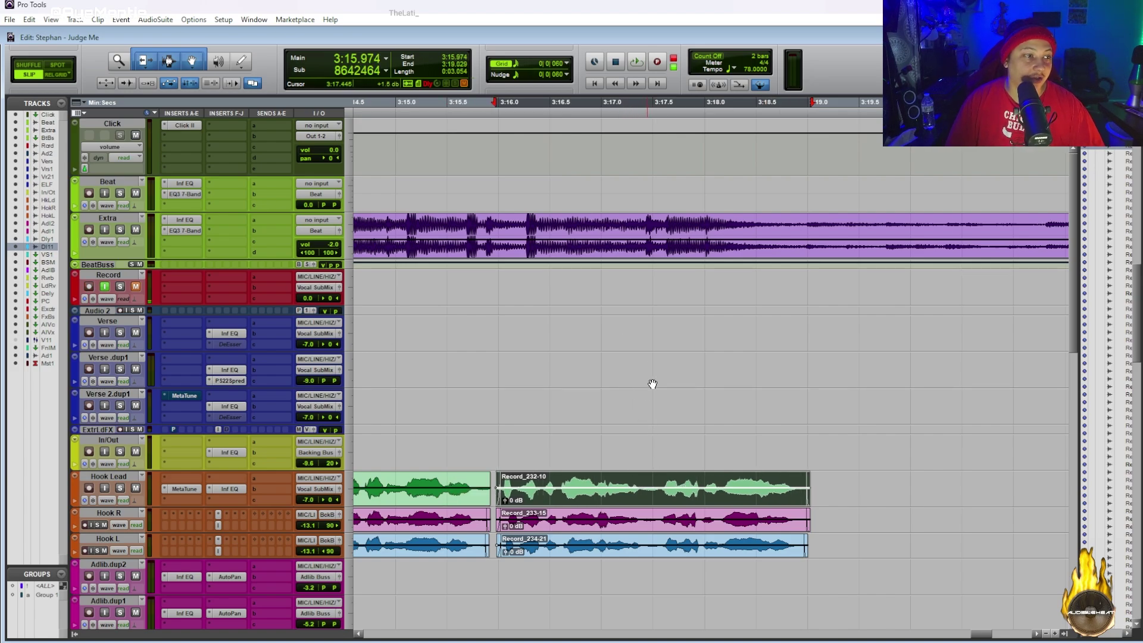
- Split the beat clip on the Extra track at 2:53.441, just before the hook's first beat hit
key("r")
key("r")
scroll(657, 385, "left", 5)
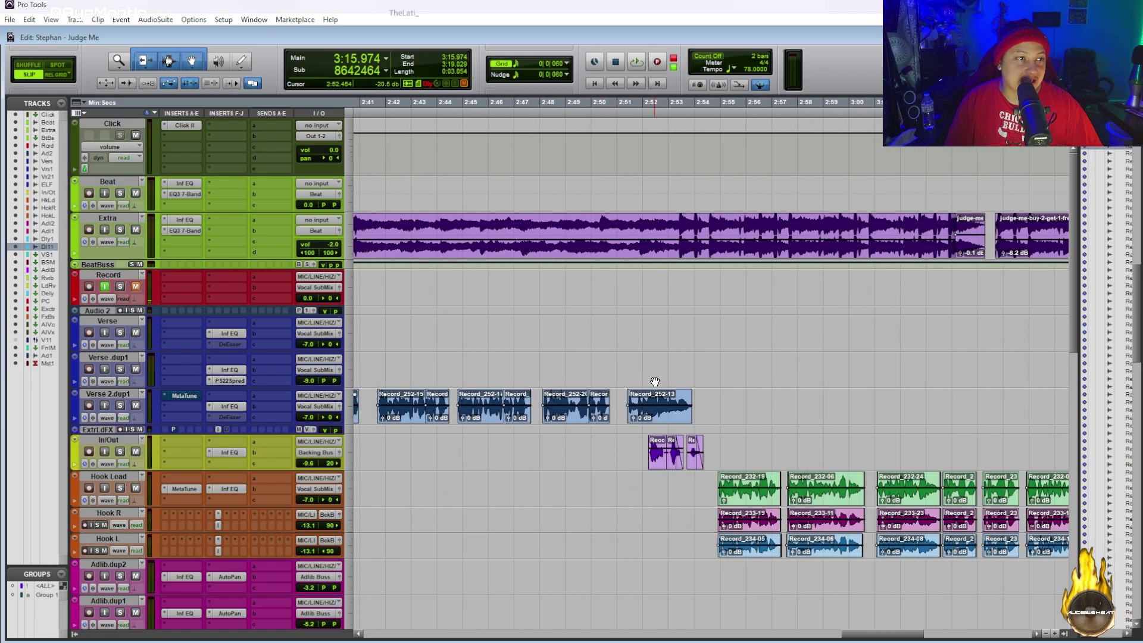
left_click(680, 223)
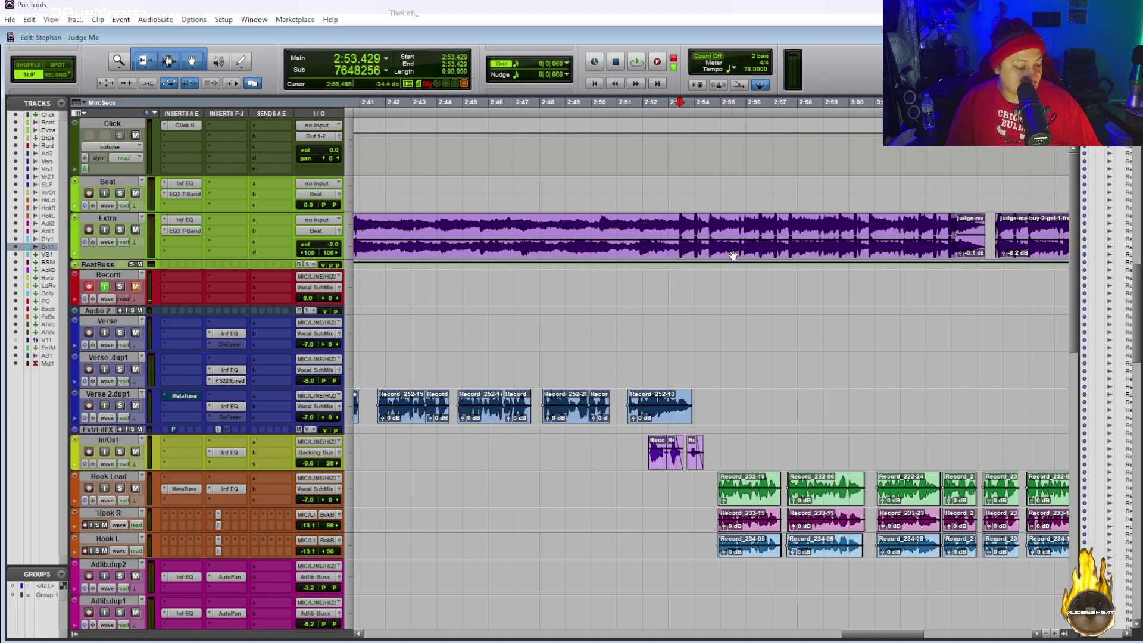
left_click(677, 222)
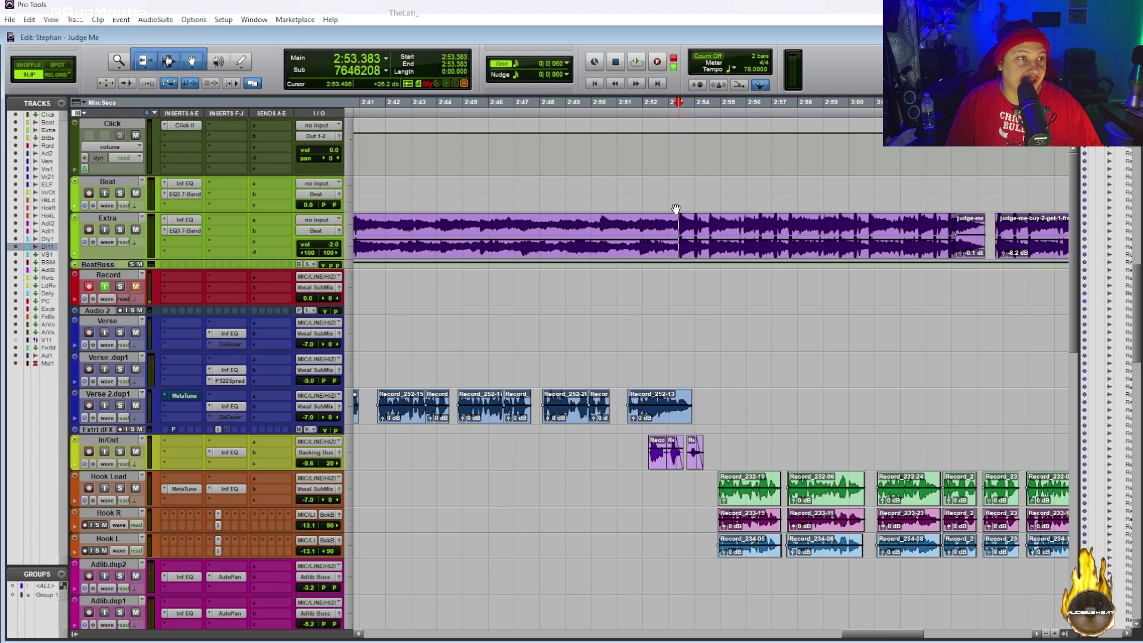
key("t")
key("t")
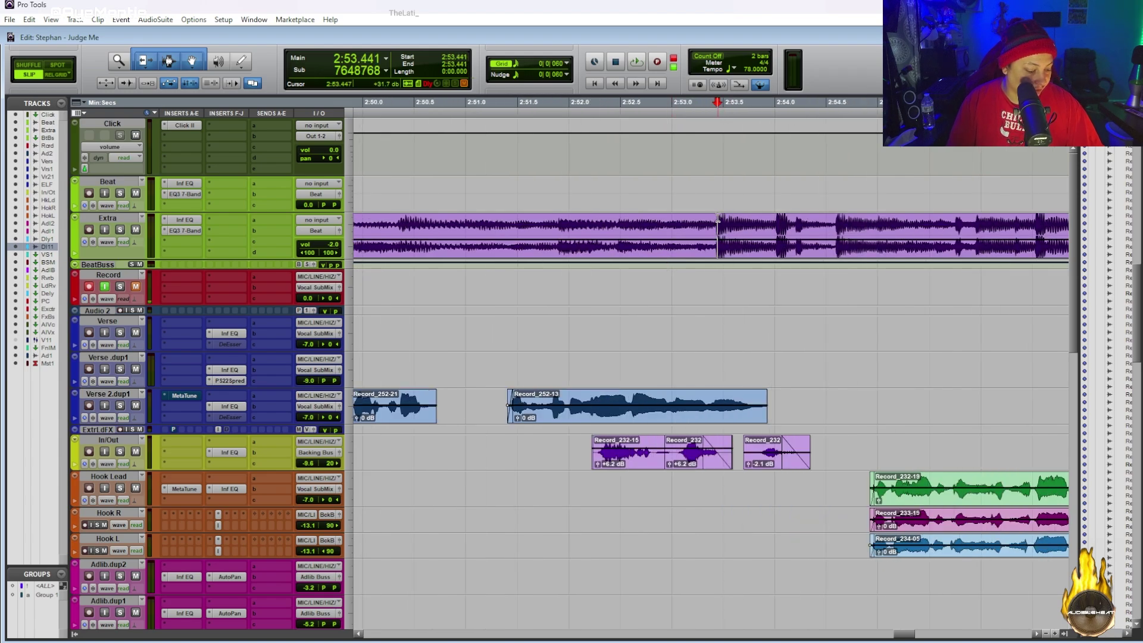
key("b")
- Select the Extra clip before the cut at 2:53.441, and undo the split
left_click(713, 244)
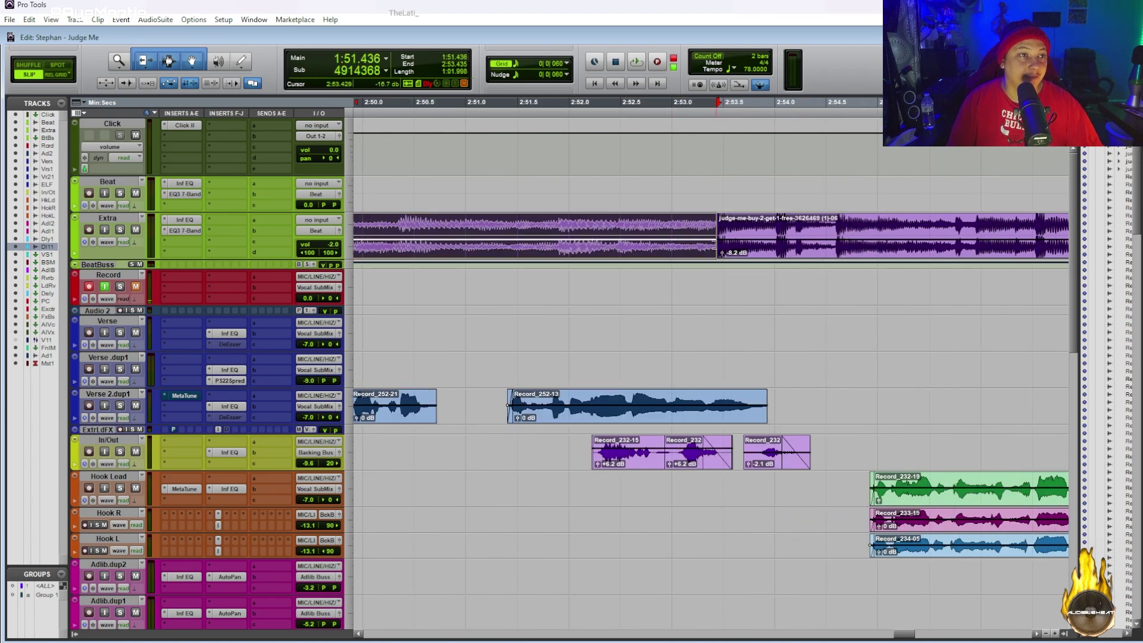
left_click(718, 244)
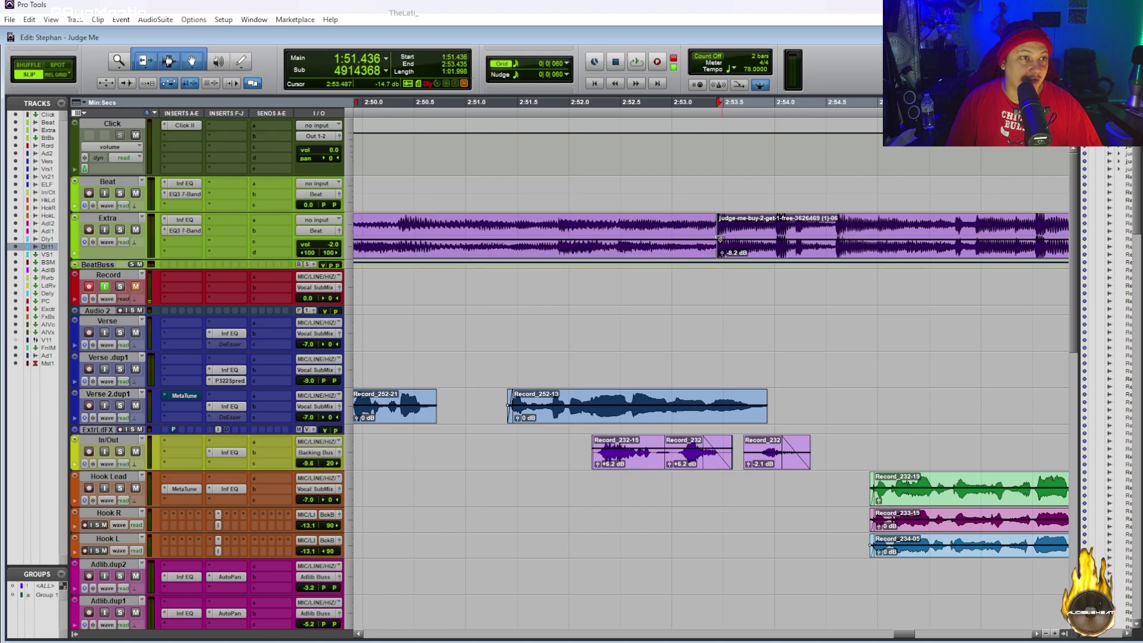
left_click(718, 240)
left_click(722, 202)
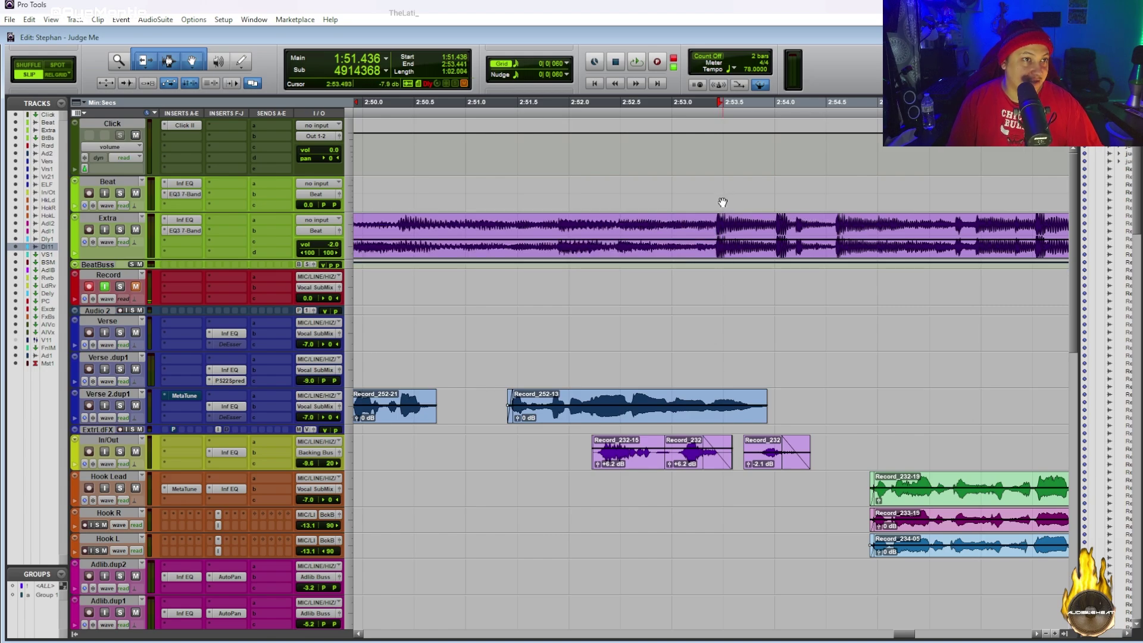
- Split the beat clip on Extra at 2:53.412, and undo the shift tried on the part after the cut
left_click(716, 225)
key("b")
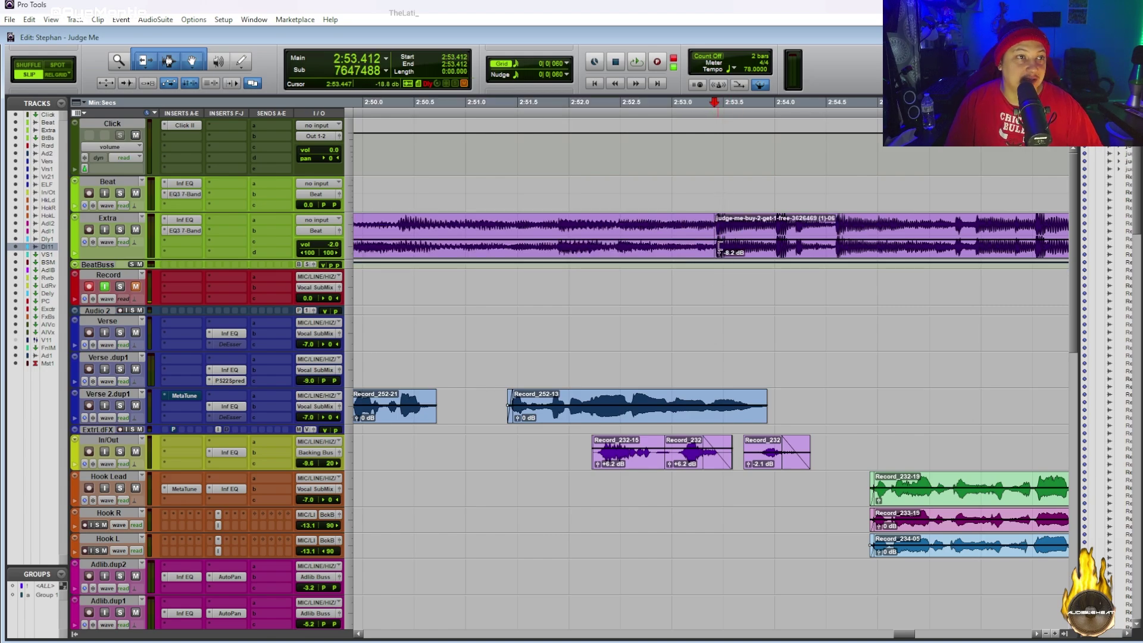
mouse_move(738, 245)
left_mouse_down()
mouse_move(830, 245)
mouse_move(749, 246)
left_mouse_up()
key("ctrl+z")
- Switch the edit mode to Relative Grid and select the Extra clip before the cut at 2:53.412
left_click(58, 74)
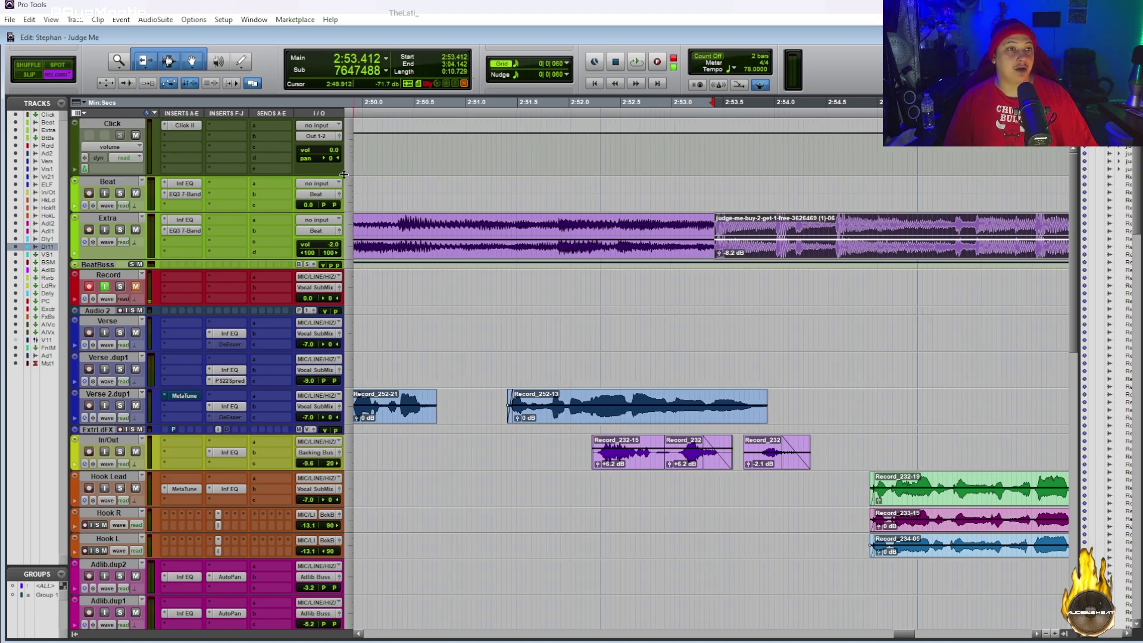
left_click(573, 259)
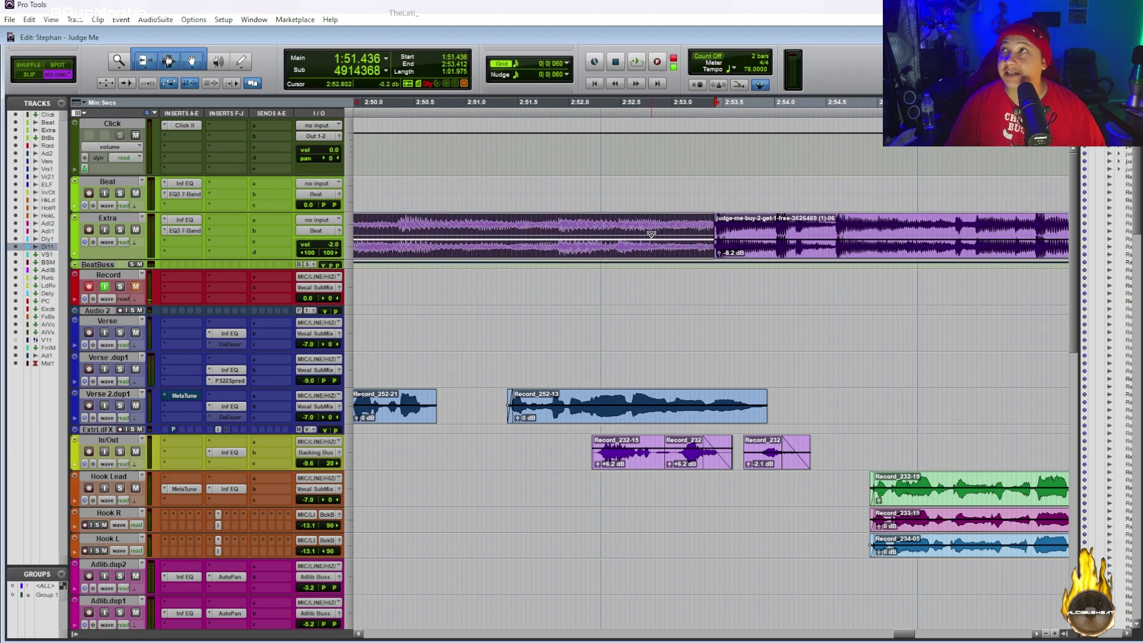
- Enlarge the Record_252-13 clip on Verse 2.dup1 and lower its clip gain slightly between 2:52.212 and 2:52.546
scroll(652, 236, "down", 3)
left_click(660, 322)
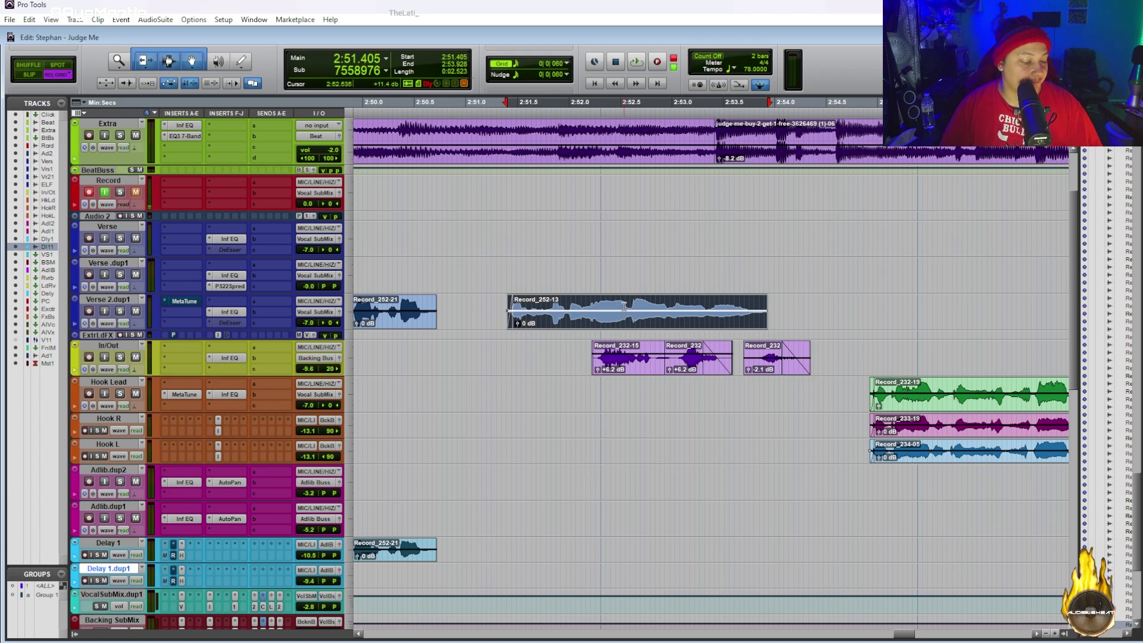
key("super+e")
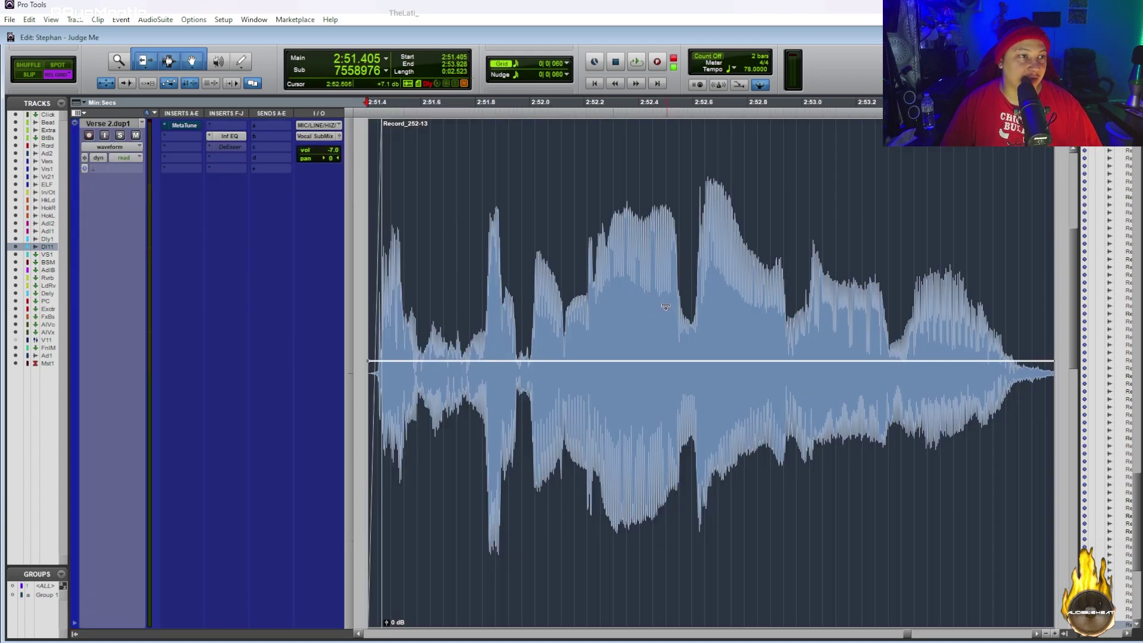
left_click_drag(588, 281, 677, 313)
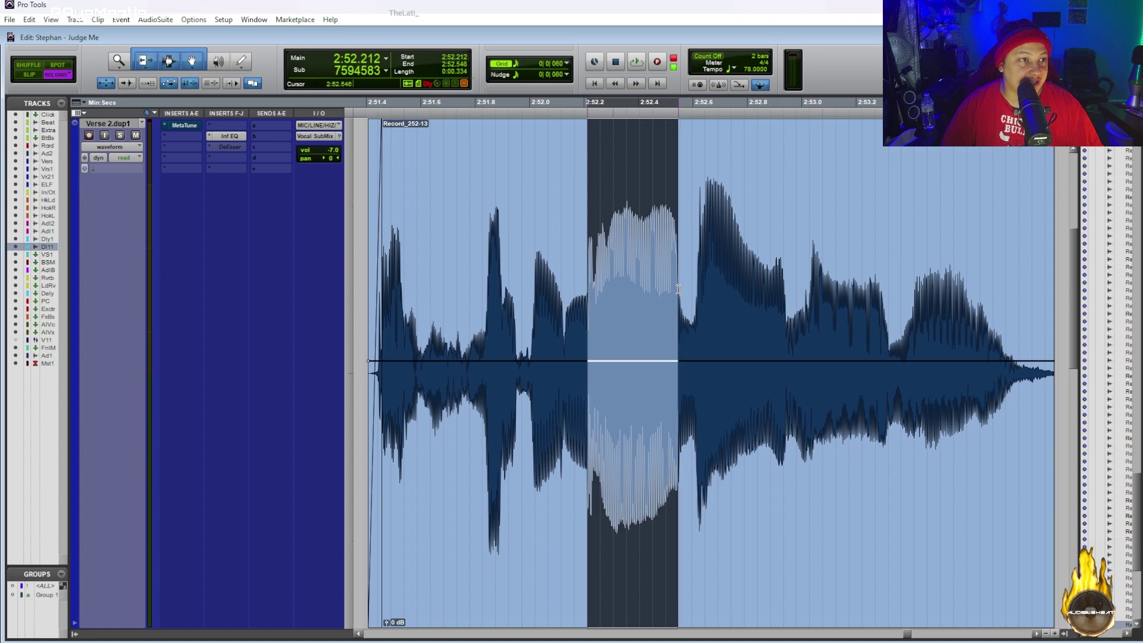
left_click_drag(652, 362, 632, 502)
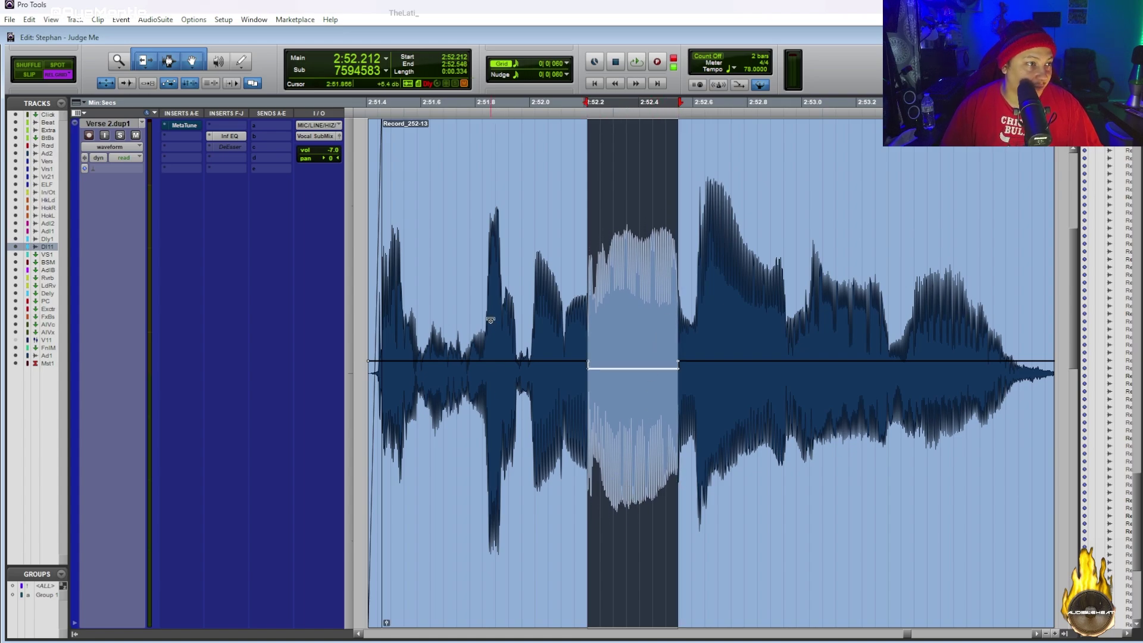
- Lower the clip gain on three more loud phrases of Record_252-13 and restore the multi-track view
scroll(487, 334, "up", 3)
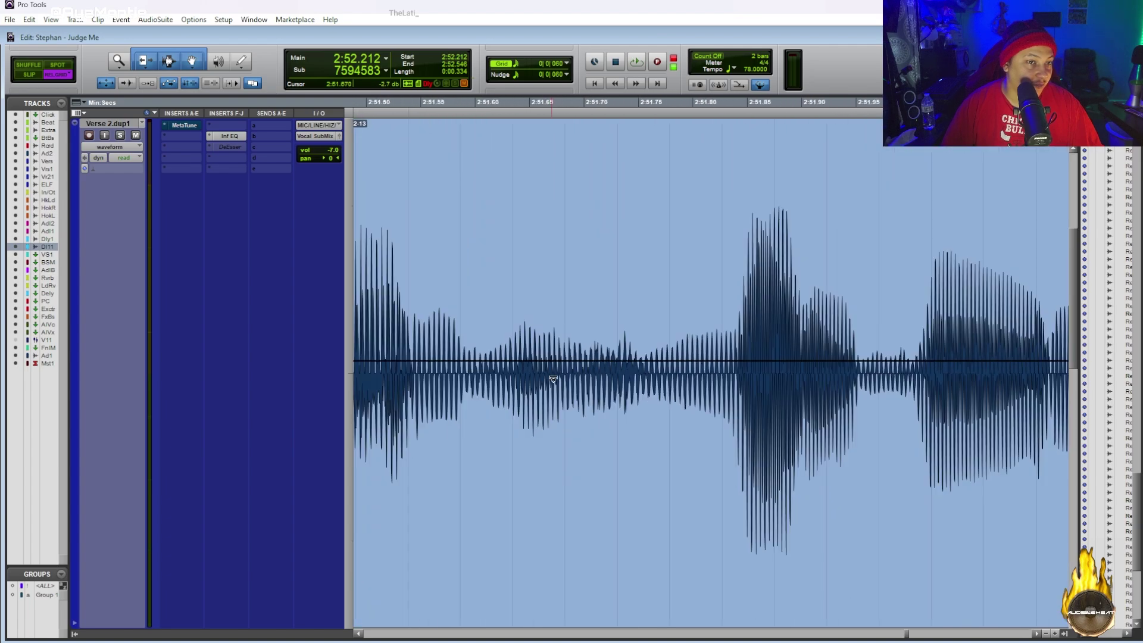
scroll(737, 356, "right", 10)
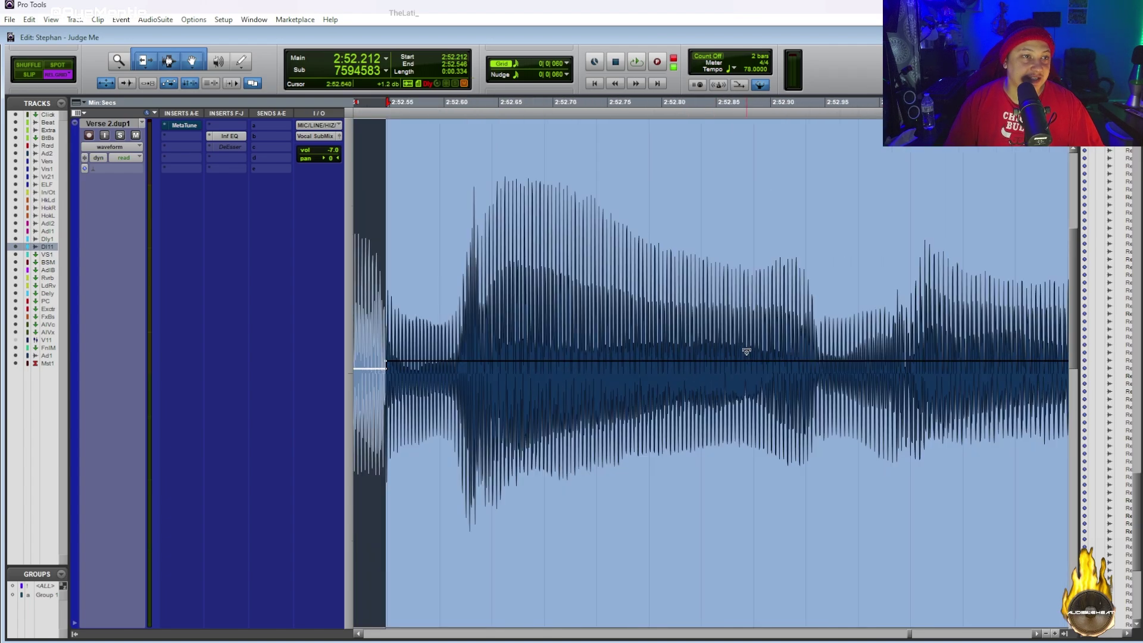
scroll(460, 366, "down", 5)
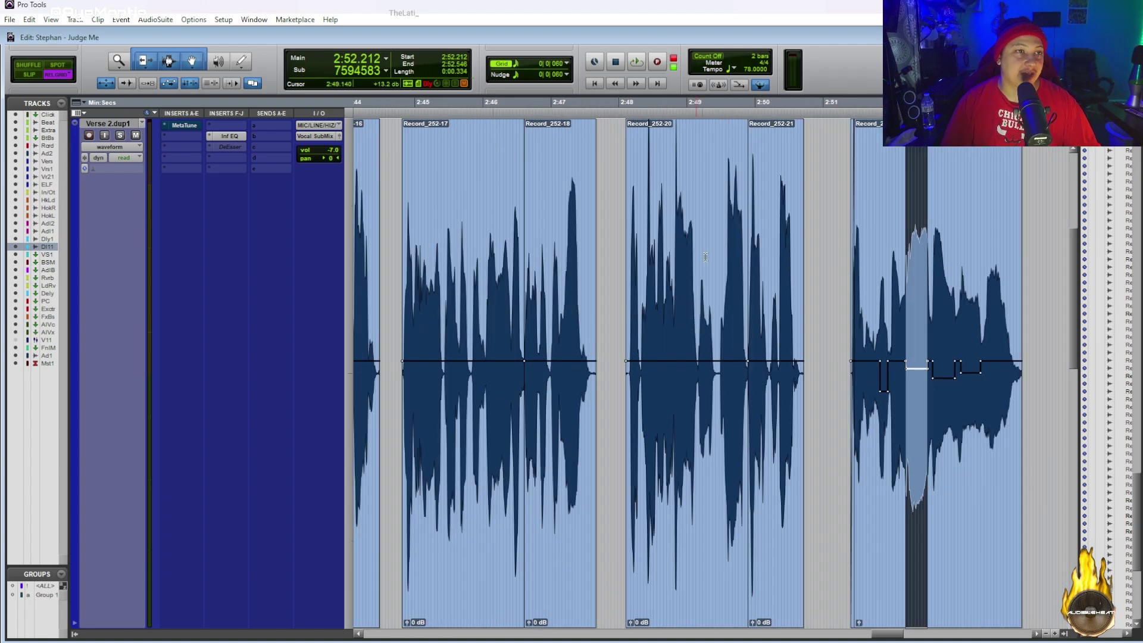
key("e")
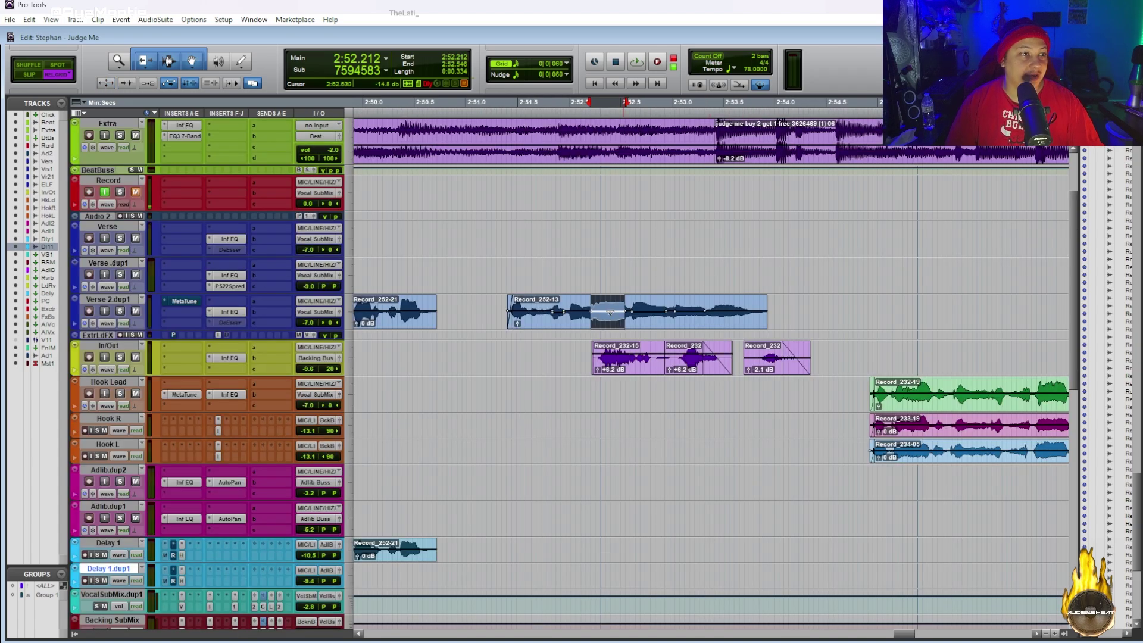
scroll(637, 321, "down", 3)
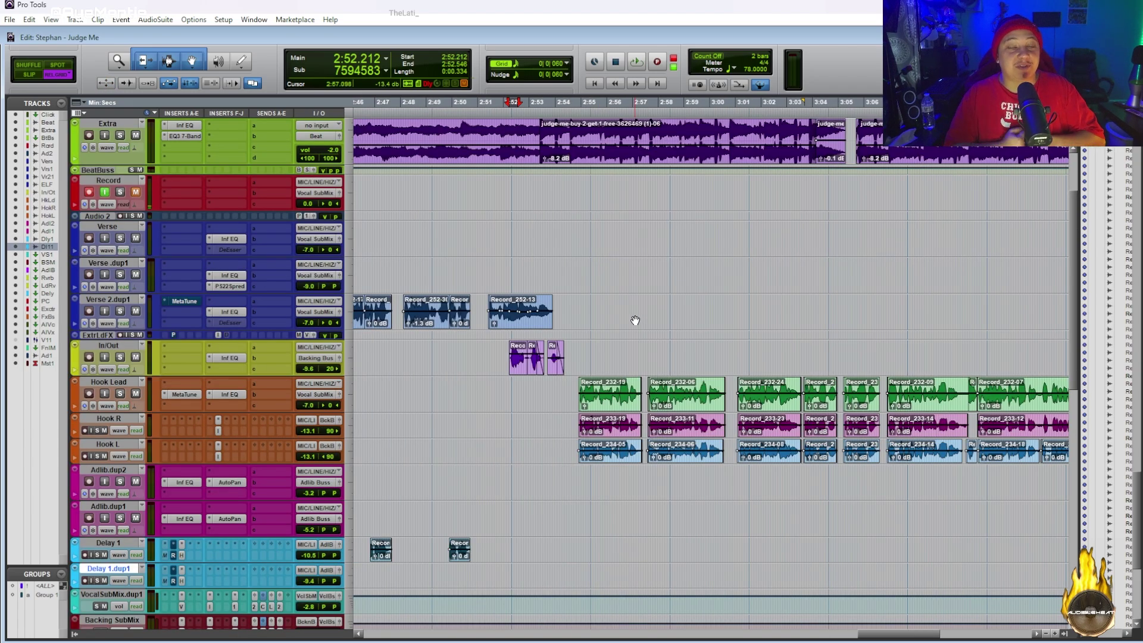